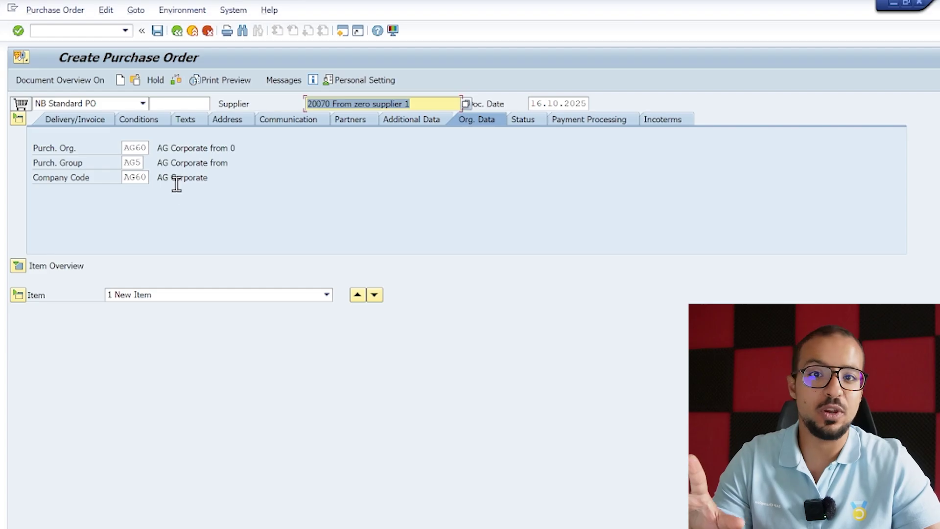
- Expand the purchase order's item overview, and leave the order for the Create Material transaction
{"action": "key", "text": "ctrl+F3"}
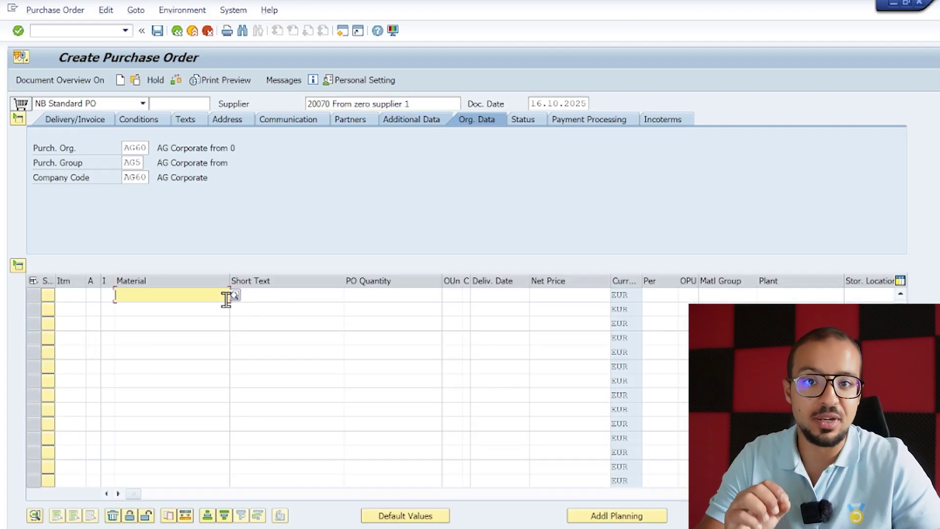
{"action": "left_click", "coordinate": [94, 31]}
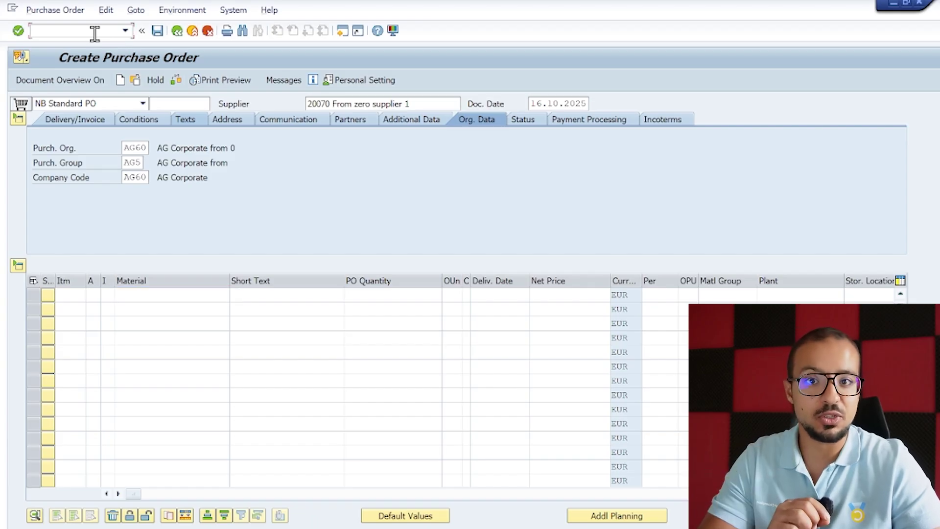
{"action": "type", "text": "/"}
{"action": "type", "text": "nme21n"}
{"action": "key", "text": "Return"}
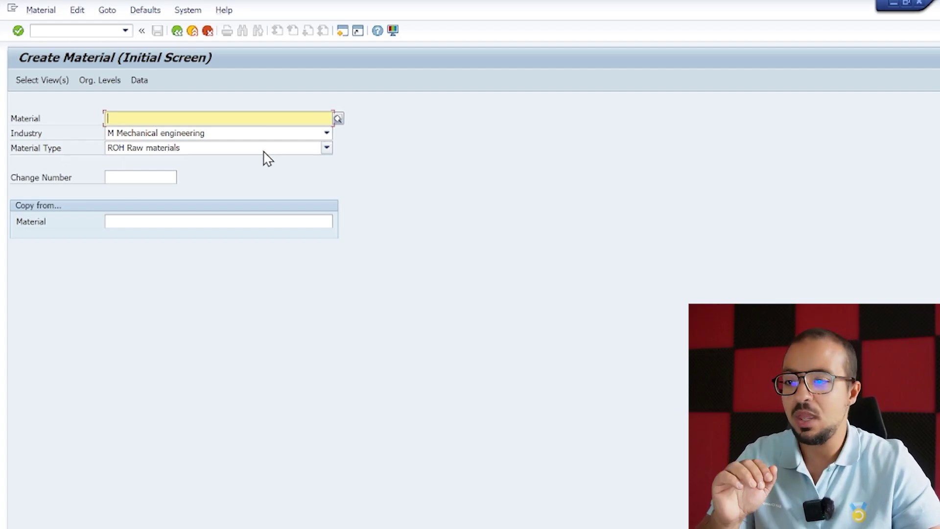
- Deselect the Sales Org. Data 1, Sales Org. Data 2 and Sales General/Plant Data views for the new raw material and confirm the selection
{"action": "key", "text": "Return"}
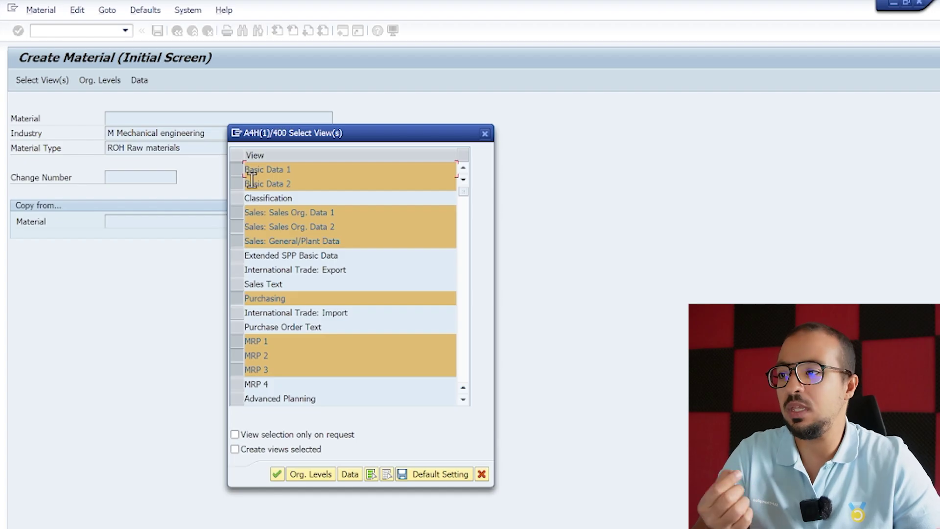
{"action": "left_click", "coordinate": [235, 216]}
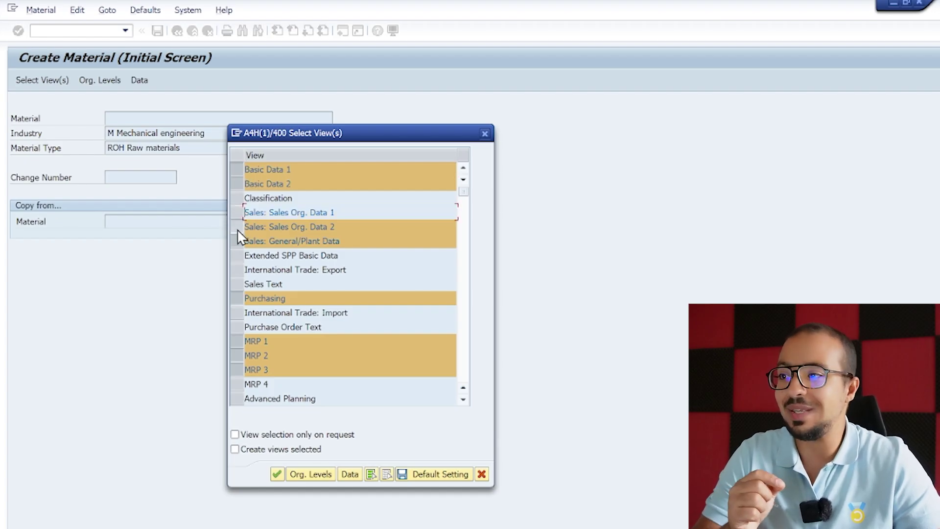
{"action": "left_click", "coordinate": [237, 227]}
{"action": "left_click", "coordinate": [237, 241]}
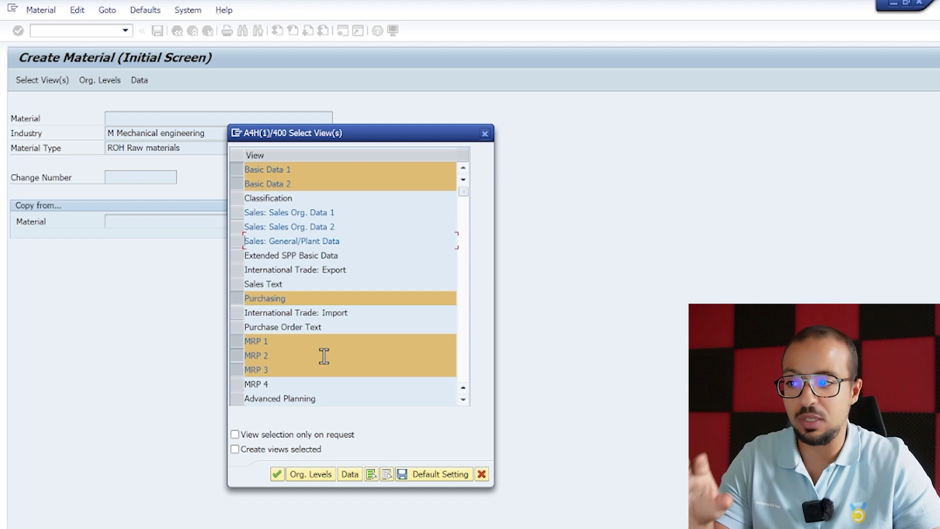
{"action": "left_click", "coordinate": [463, 311]}
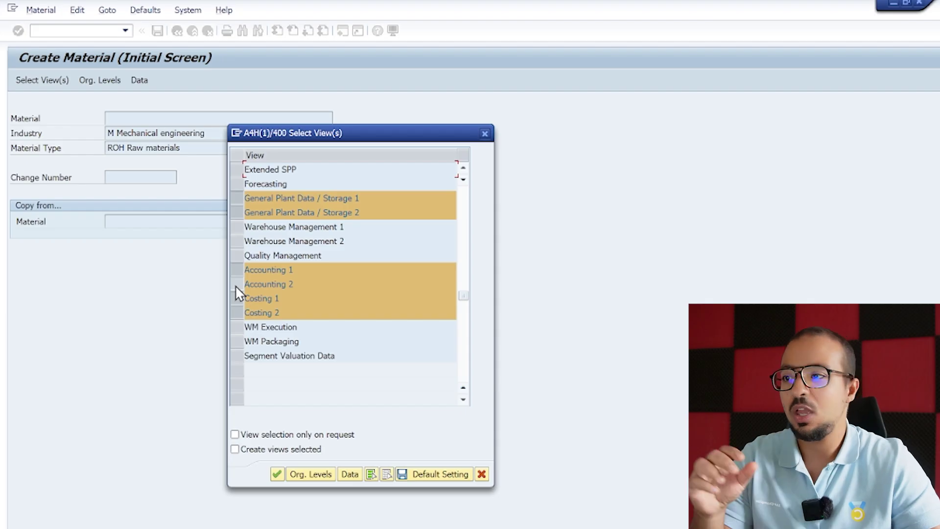
{"action": "left_click", "coordinate": [278, 474]}
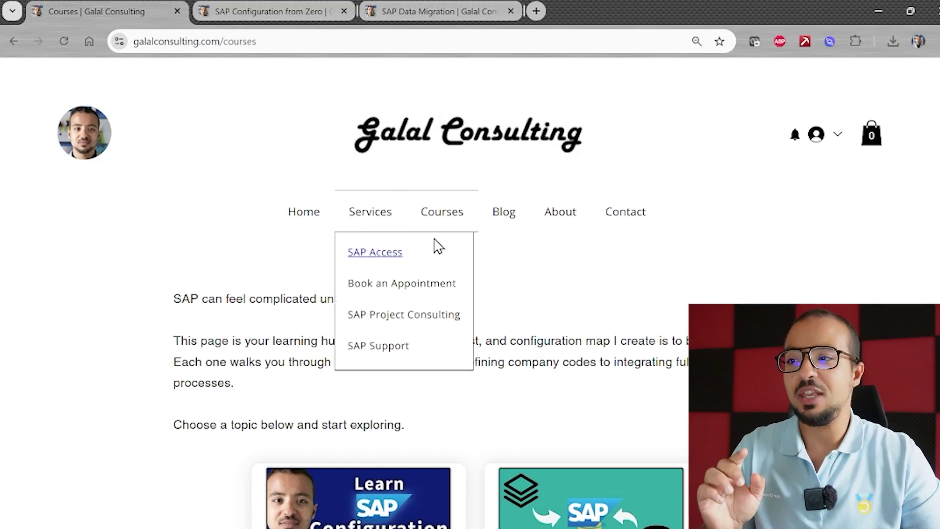
- Switch to the browser and look through the course cards on the Galal Consulting Courses page
{"action": "scroll", "coordinate": [485, 398], "scroll_direction": "down", "scroll_amount": 4}
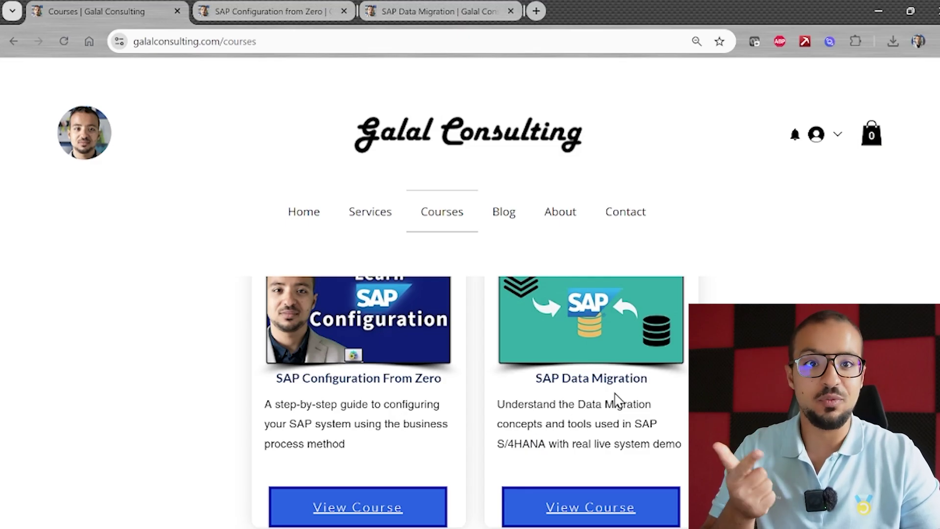
{"action": "scroll", "coordinate": [615, 396], "scroll_direction": "down", "scroll_amount": 4}
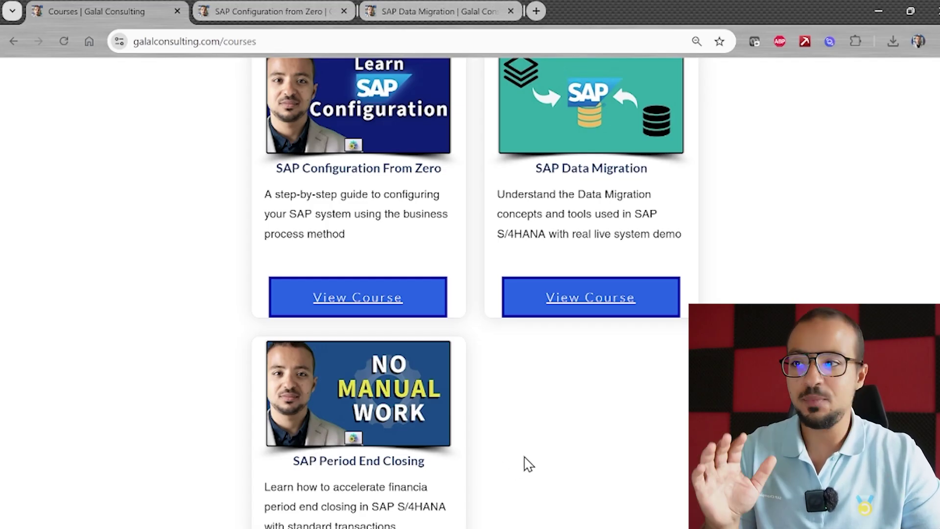
{"action": "scroll", "coordinate": [462, 416], "scroll_direction": "up", "scroll_amount": 4}
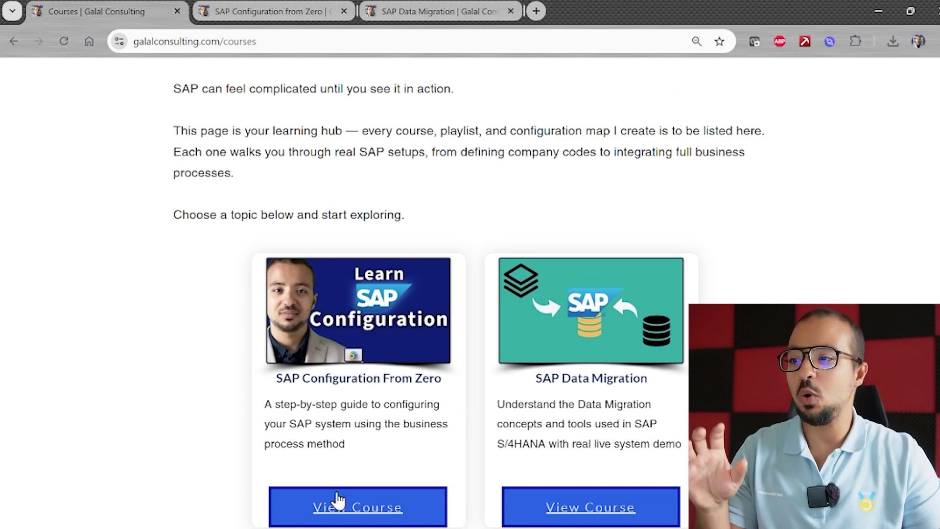
- Bring up the SAP Configuration from Zero course page and view its introduction and course map
{"action": "left_click", "coordinate": [277, 6]}
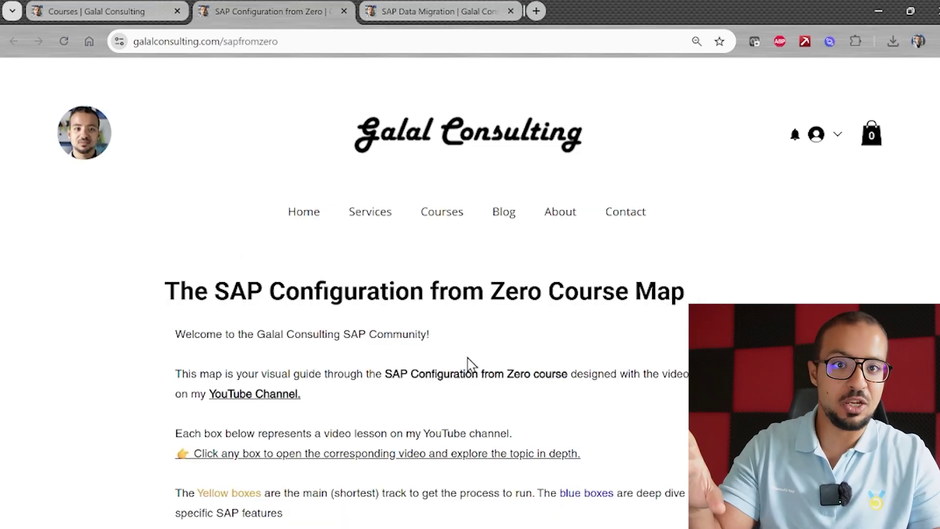
{"action": "scroll", "coordinate": [497, 343], "scroll_direction": "down", "scroll_amount": 8}
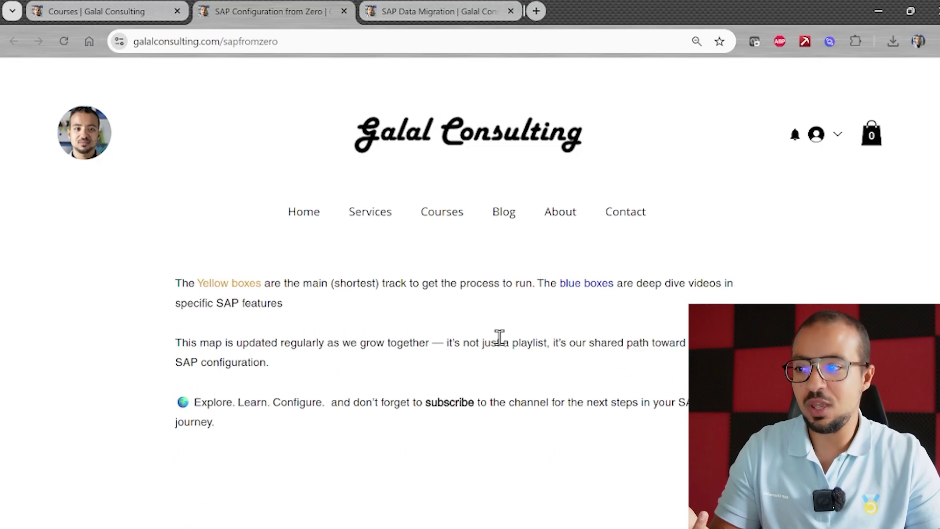
{"action": "scroll", "coordinate": [544, 362], "scroll_direction": "down", "scroll_amount": 4}
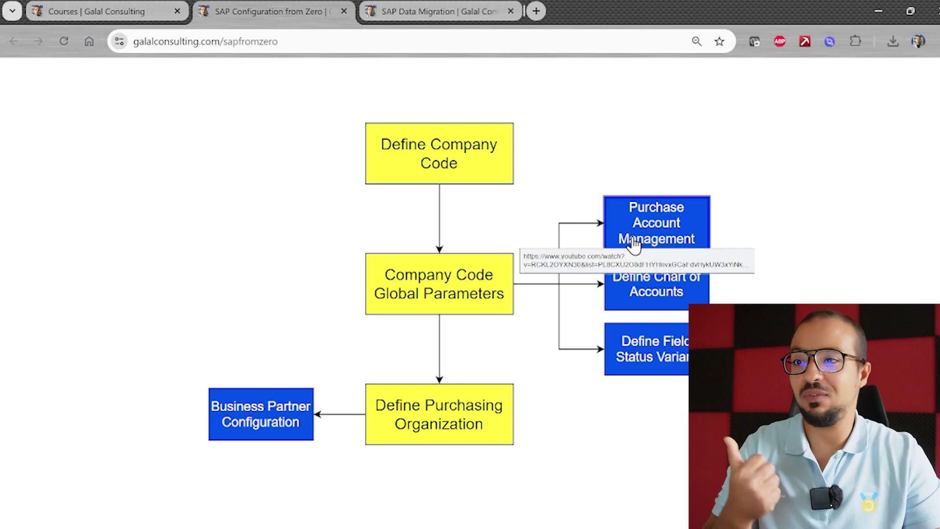
- Open the Define Chart of Accounts lesson from the course map, skip the advertisement and view the video's description
{"action": "left_click", "coordinate": [667, 286]}
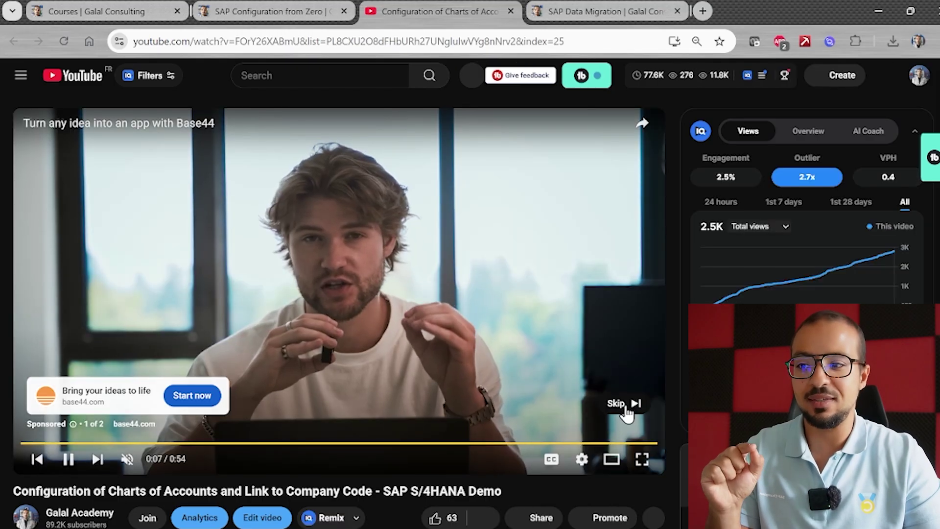
{"action": "left_click", "coordinate": [621, 405]}
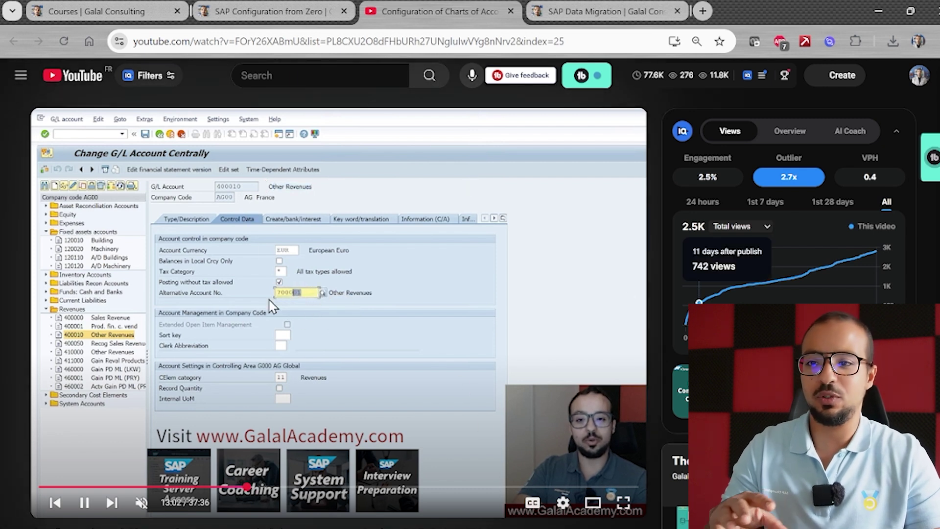
{"action": "scroll", "coordinate": [646, 471], "scroll_direction": "down", "scroll_amount": 1}
{"action": "scroll", "coordinate": [338, 294], "scroll_direction": "down", "scroll_amount": 5}
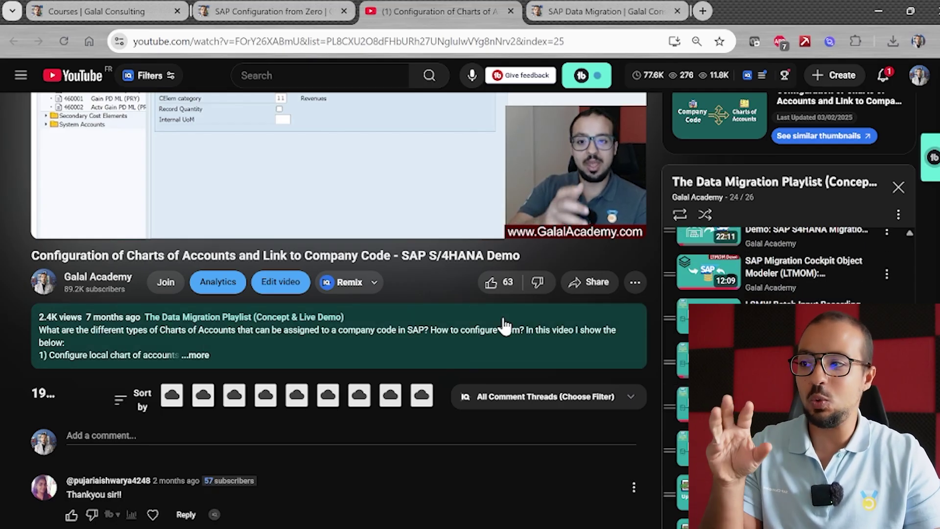
{"action": "scroll", "coordinate": [475, 311], "scroll_direction": "up", "scroll_amount": 5}
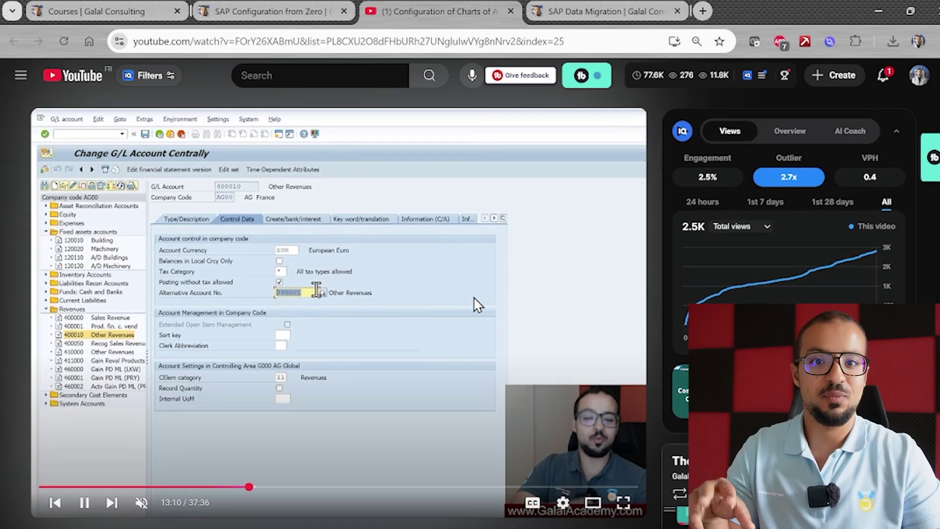
- Return to the configuration course page, switch to the SAP Data Migration page and examine its course map
{"action": "left_click", "coordinate": [316, 12]}
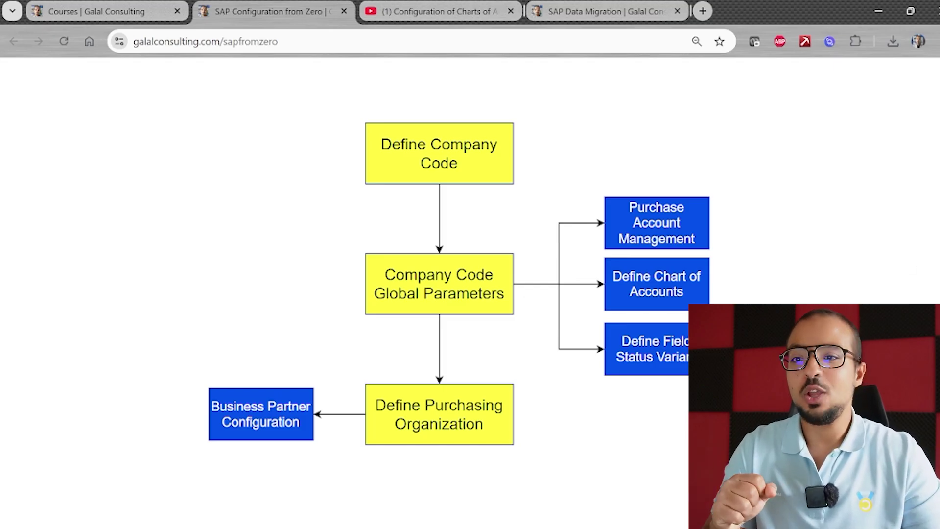
{"action": "scroll", "coordinate": [470, 293], "scroll_direction": "up", "scroll_amount": 4}
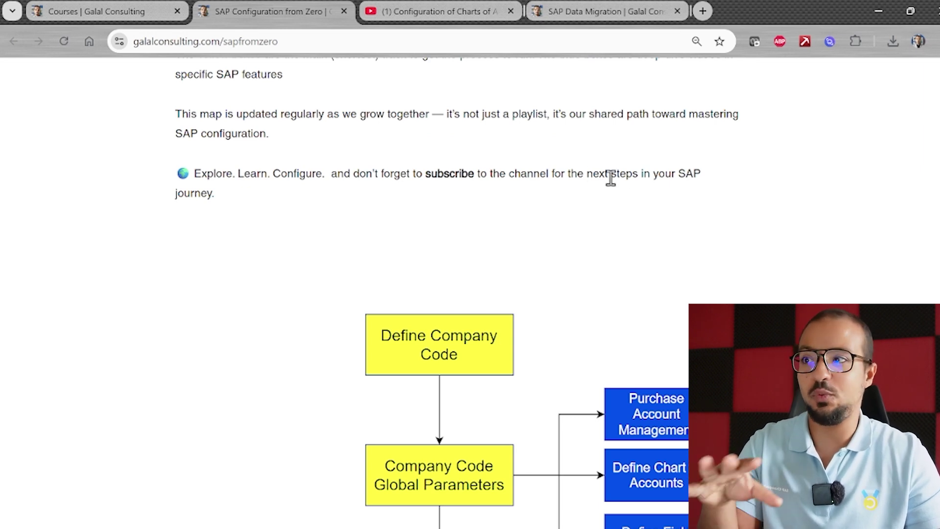
{"action": "left_click", "coordinate": [606, 10]}
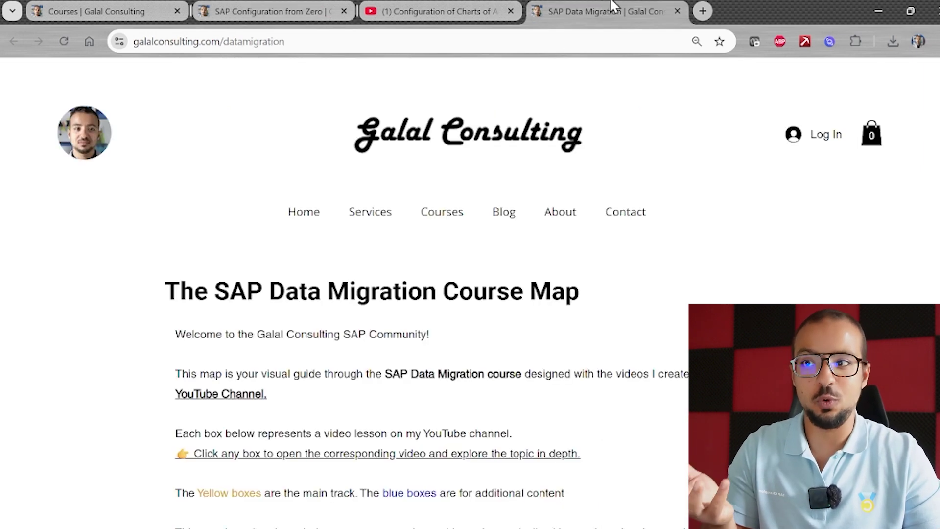
{"action": "scroll", "coordinate": [797, 294], "scroll_direction": "down", "scroll_amount": 4}
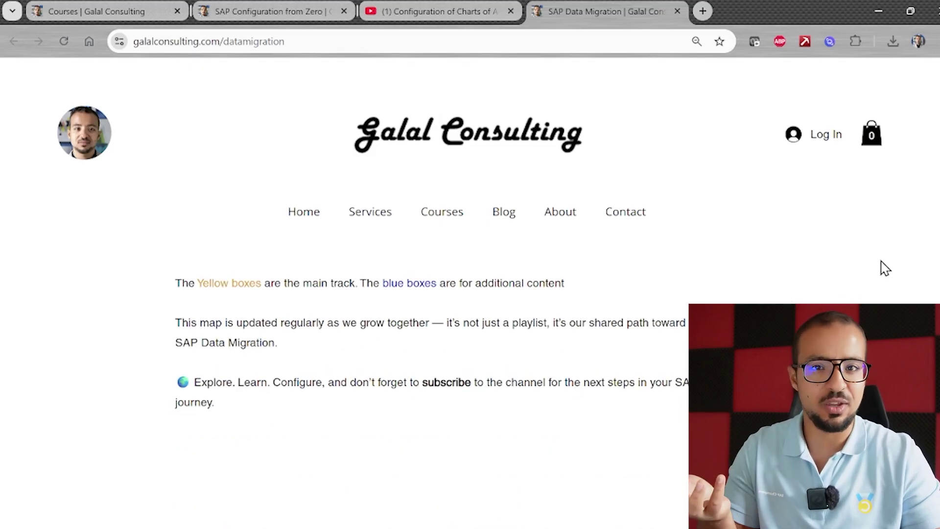
{"action": "left_click_drag", "start_coordinate": [931, 192], "coordinate": [939, 245]}
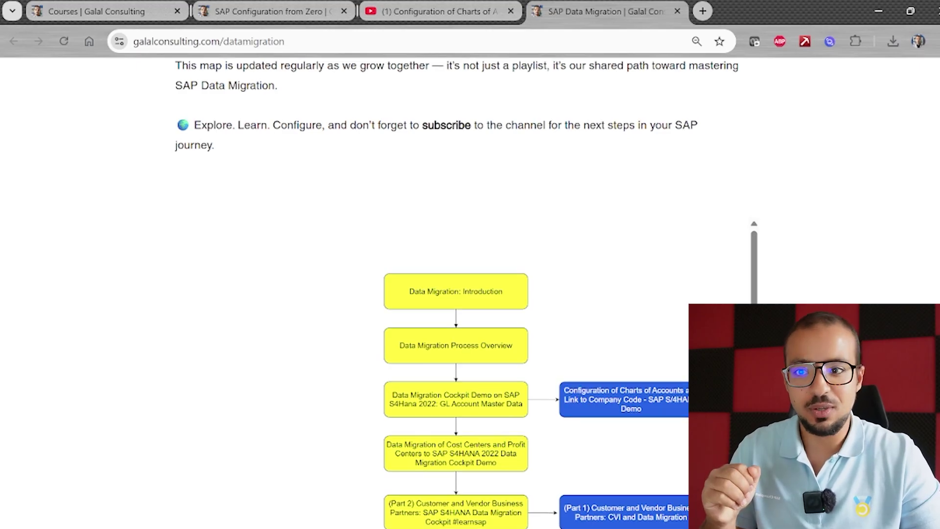
{"action": "scroll", "coordinate": [456, 294], "scroll_direction": "down", "scroll_amount": 2}
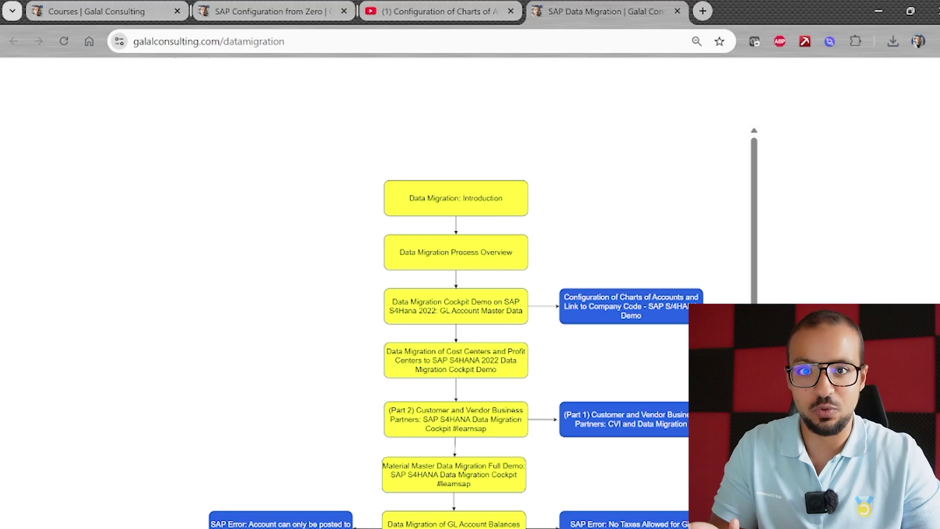
{"action": "scroll", "coordinate": [588, 382], "scroll_direction": "down", "scroll_amount": 4}
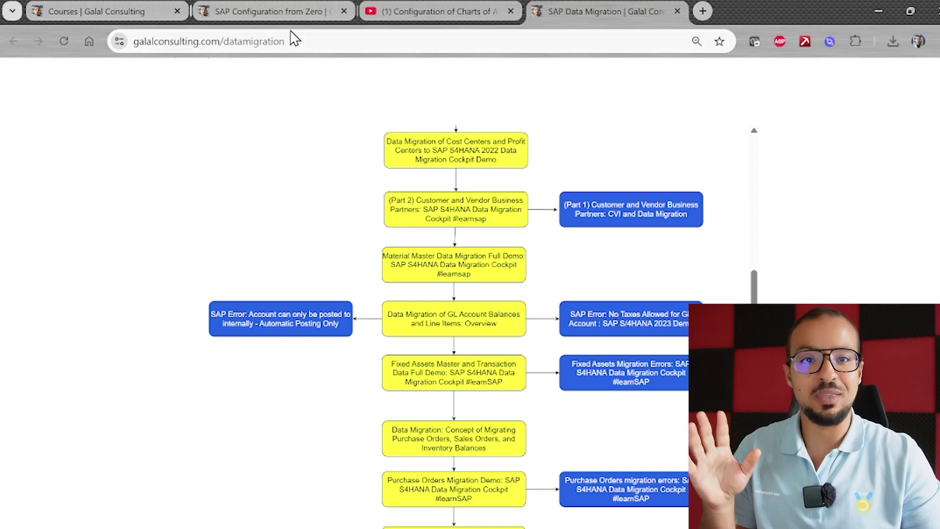
- Go back to the SAP Configuration from Zero page and review its course map and comments section
{"action": "left_click", "coordinate": [267, 14]}
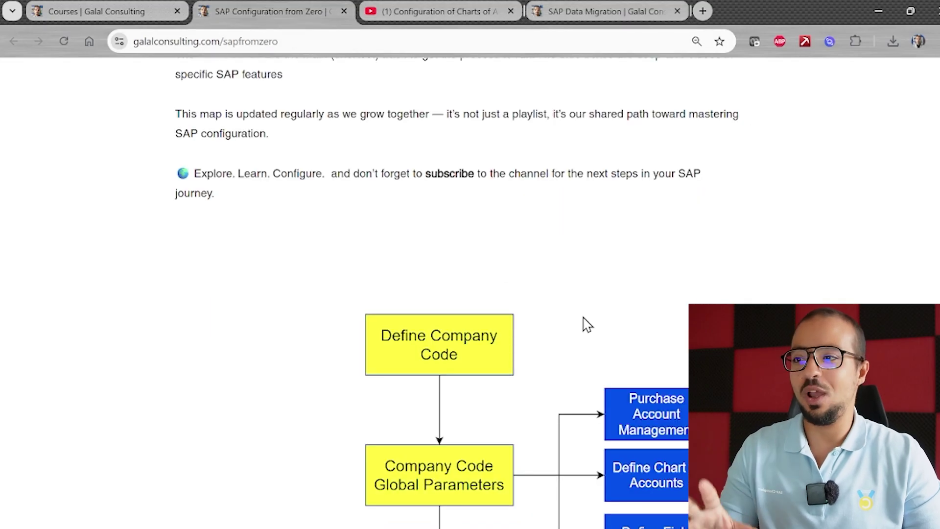
{"action": "scroll", "coordinate": [580, 362], "scroll_direction": "down", "scroll_amount": 4}
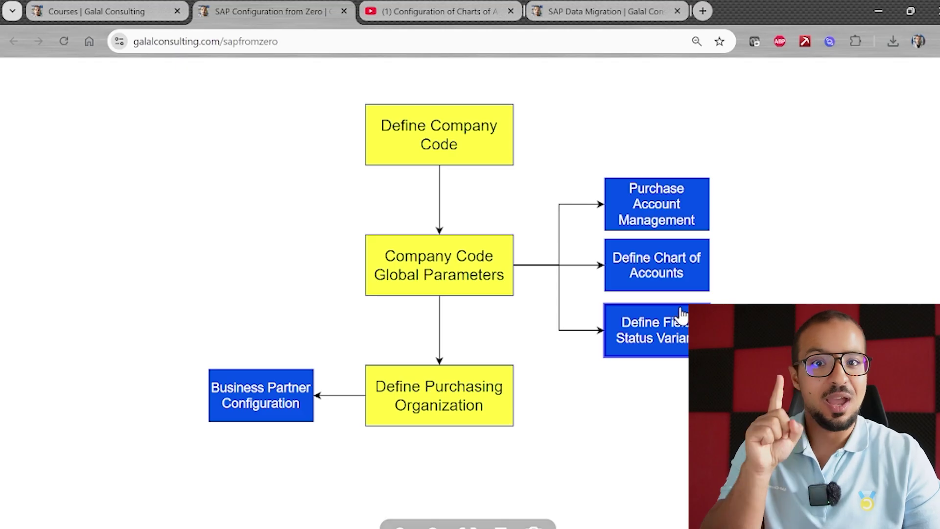
{"action": "scroll", "coordinate": [735, 299], "scroll_direction": "down", "scroll_amount": 7}
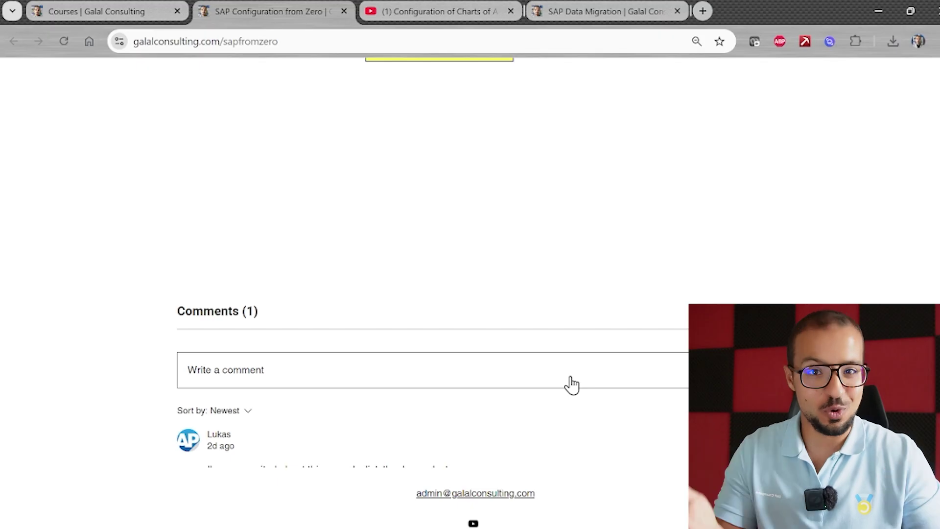
{"action": "scroll", "coordinate": [542, 368], "scroll_direction": "up", "scroll_amount": 10}
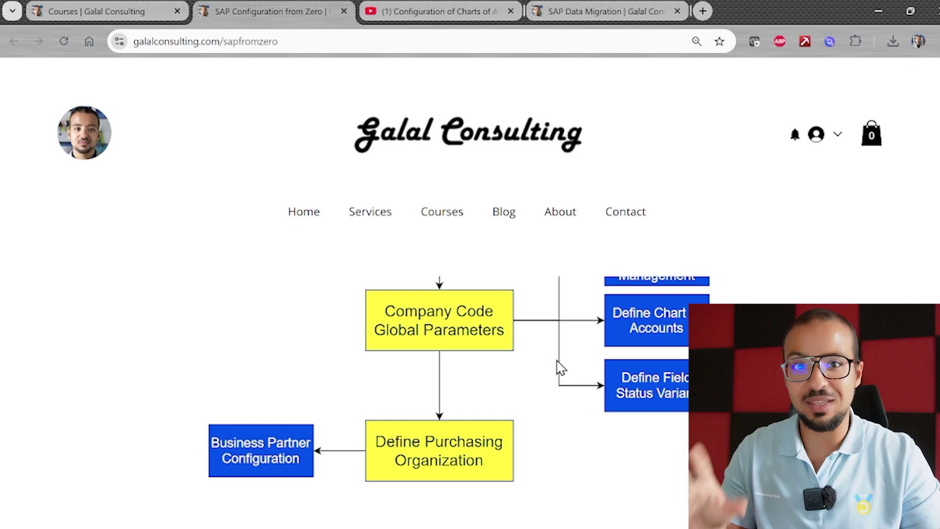
{"action": "scroll", "coordinate": [671, 447], "scroll_direction": "down", "scroll_amount": 10}
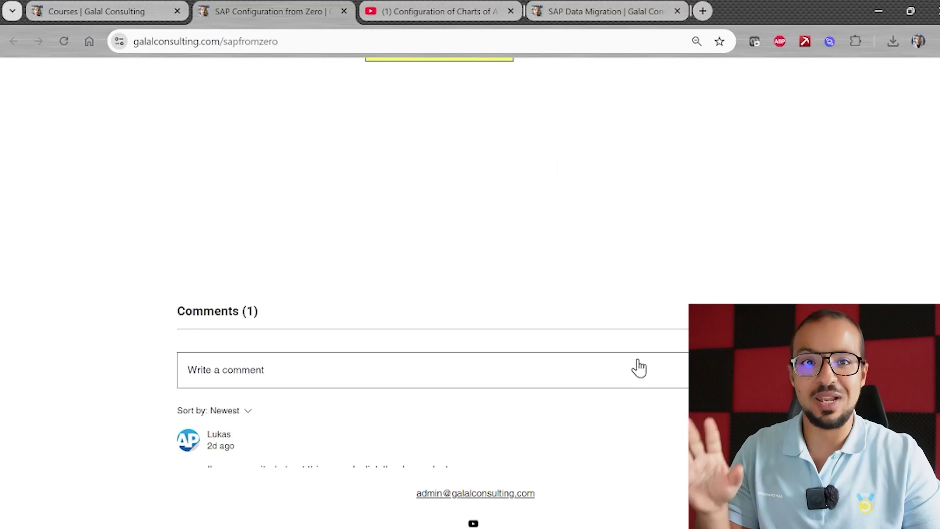
{"action": "scroll", "coordinate": [639, 368], "scroll_direction": "up", "scroll_amount": 4}
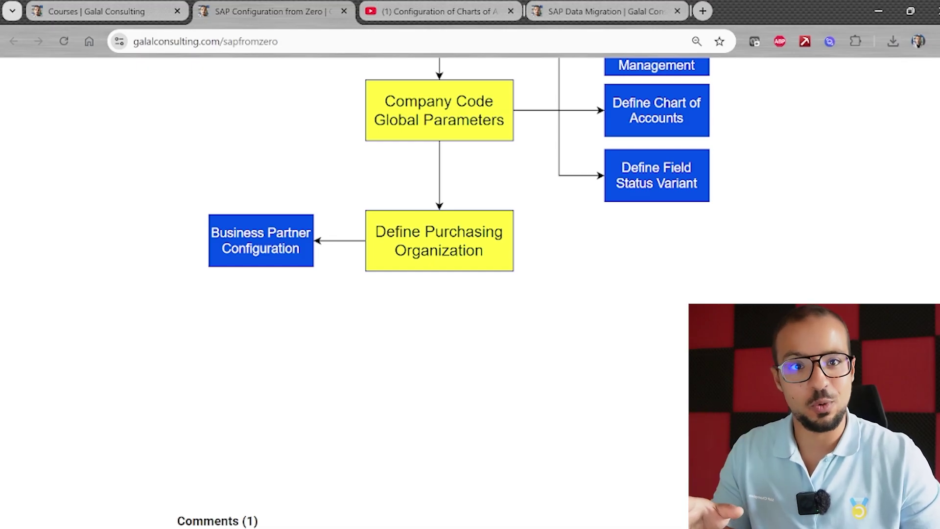
{"action": "scroll", "coordinate": [441, 245], "scroll_direction": "up", "scroll_amount": 4}
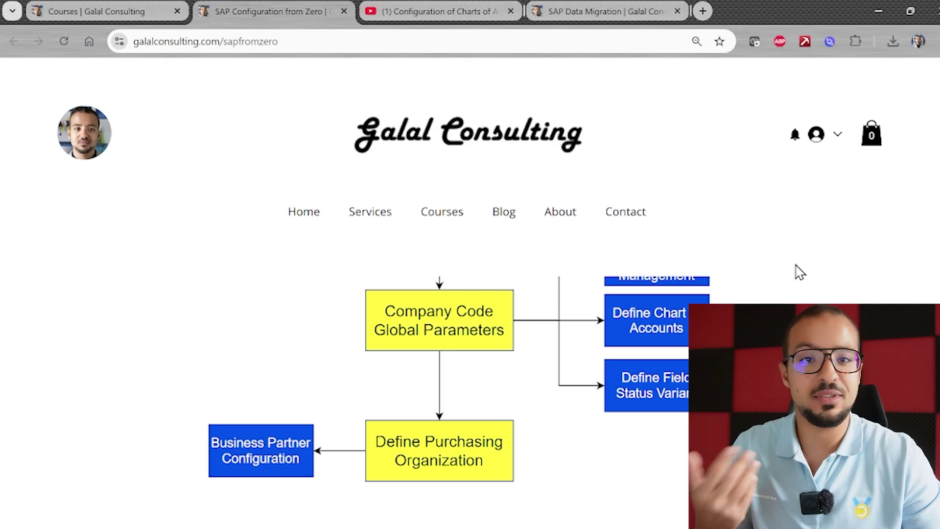
- Bring up the website's Sign Up form through the account menu and return to the top of the Courses page
{"action": "left_click", "coordinate": [816, 135]}
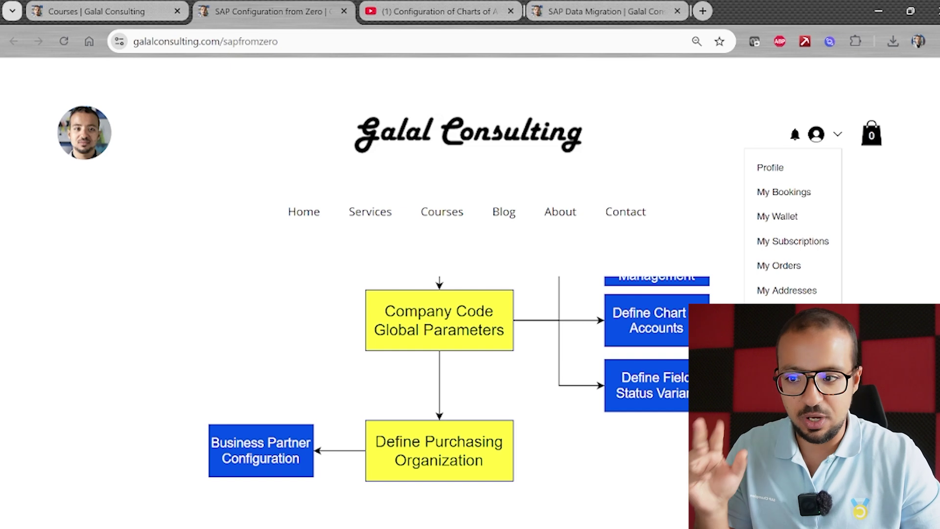
{"action": "left_click", "coordinate": [771, 316]}
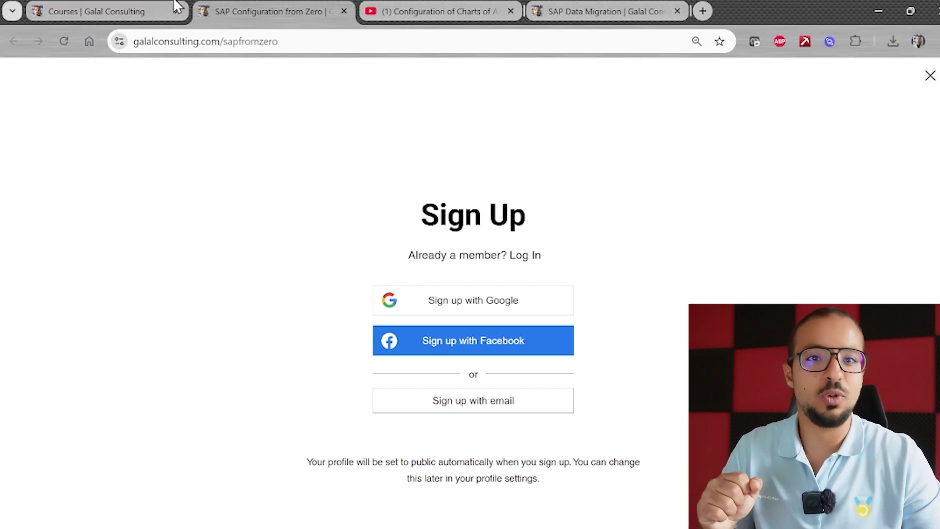
{"action": "left_click", "coordinate": [120, 5]}
{"action": "scroll", "coordinate": [685, 356], "scroll_direction": "up", "scroll_amount": 4}
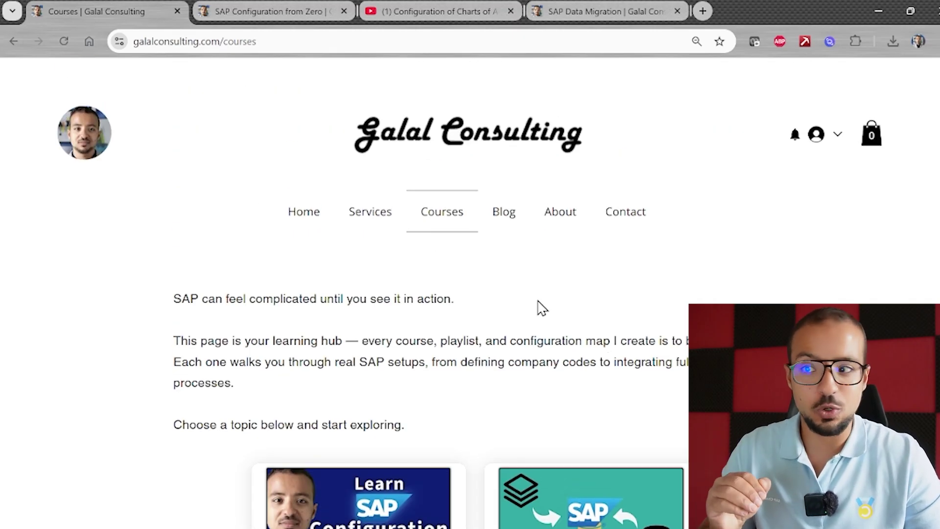
- Open the SAP Access service page and review the demo server's price options, technical specs and customer reviews
{"action": "mouse_move", "coordinate": [462, 222]}
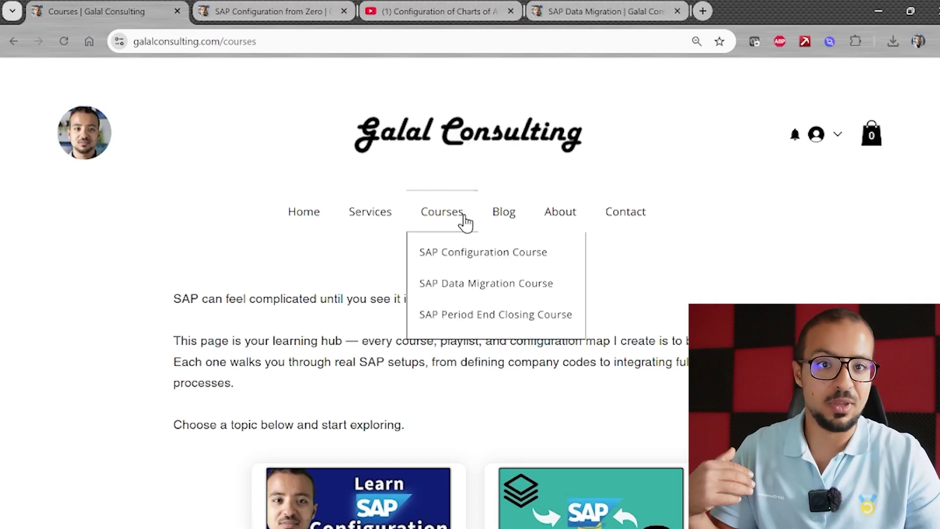
{"action": "mouse_move", "coordinate": [403, 216]}
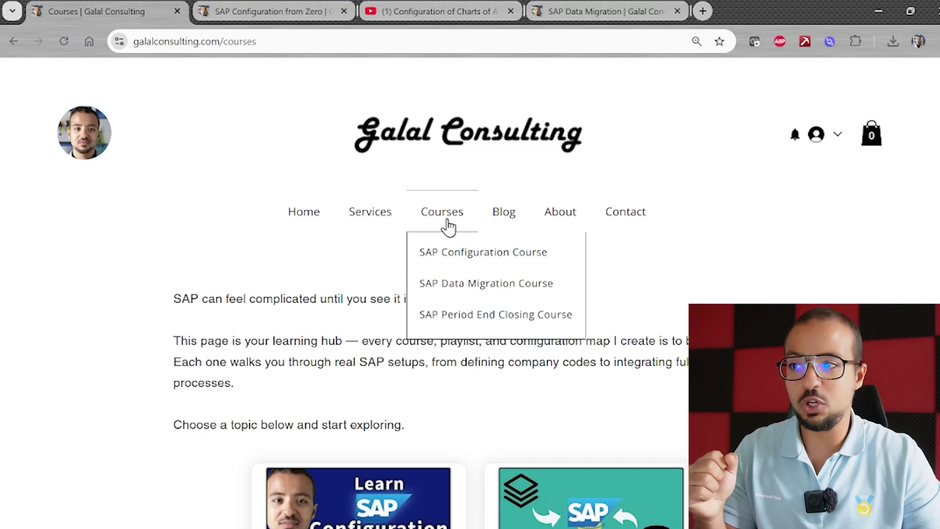
{"action": "mouse_move", "coordinate": [365, 227]}
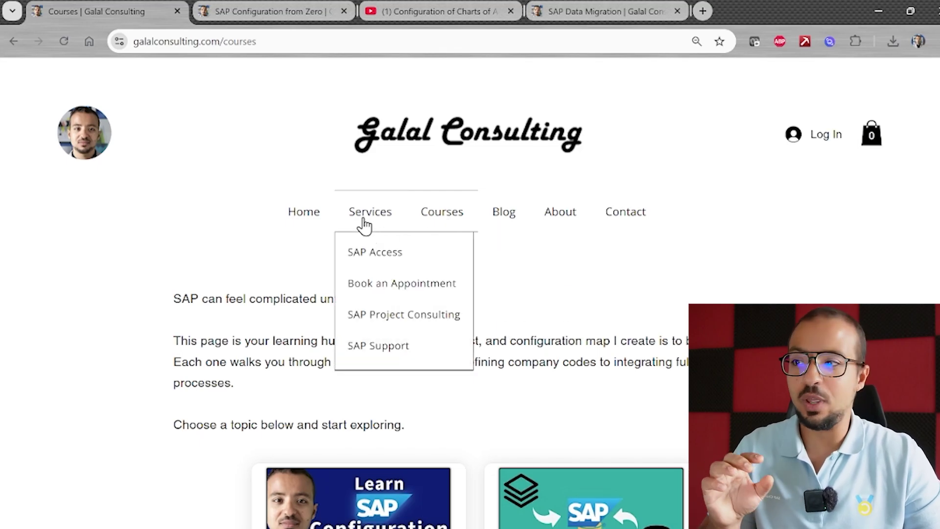
{"action": "left_click", "coordinate": [399, 263]}
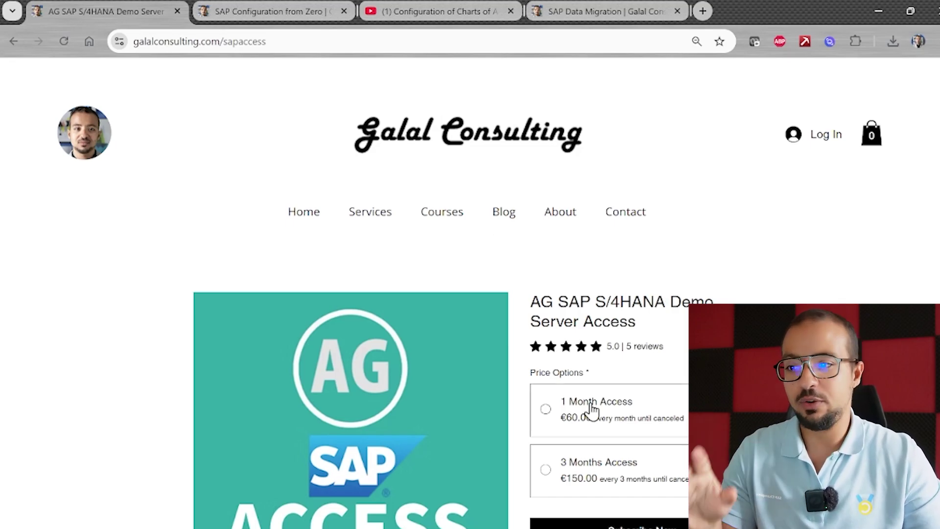
{"action": "scroll", "coordinate": [637, 402], "scroll_direction": "down", "scroll_amount": 8}
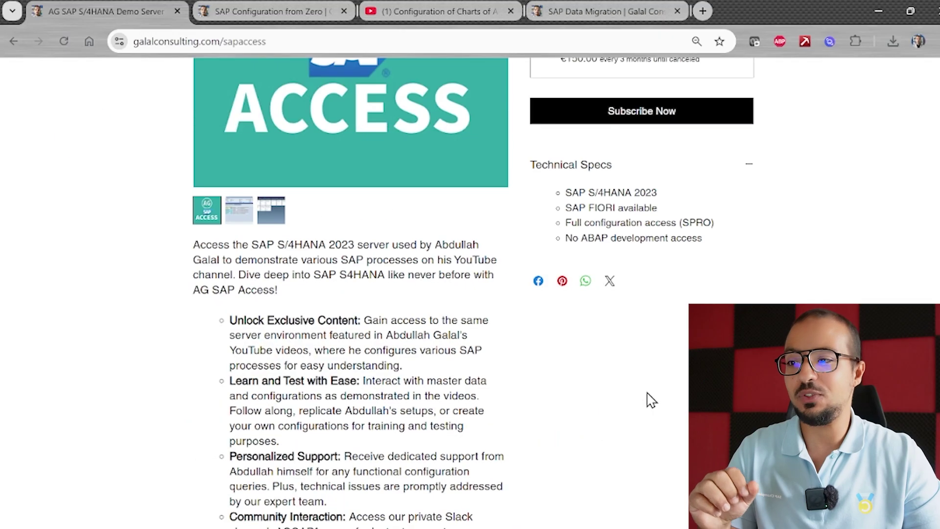
{"action": "scroll", "coordinate": [645, 401], "scroll_direction": "down", "scroll_amount": 8}
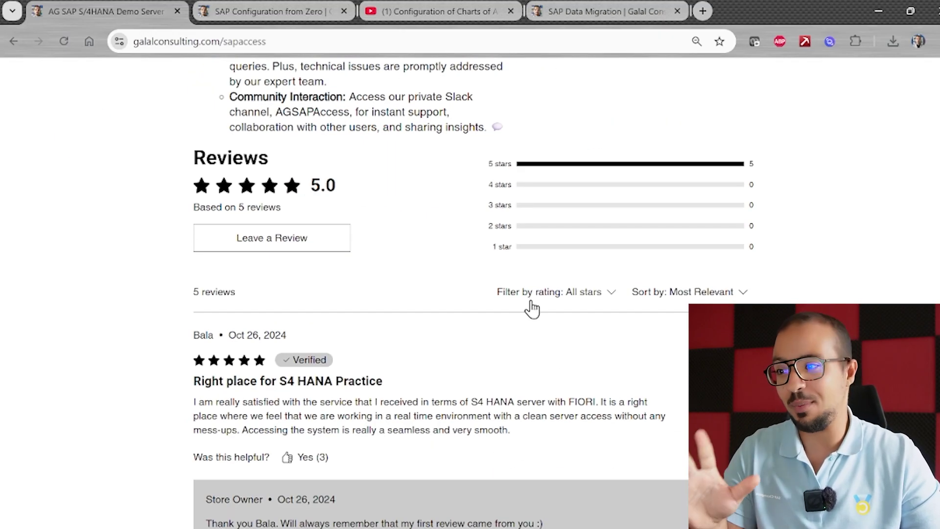
{"action": "scroll", "coordinate": [543, 352], "scroll_direction": "down", "scroll_amount": 4}
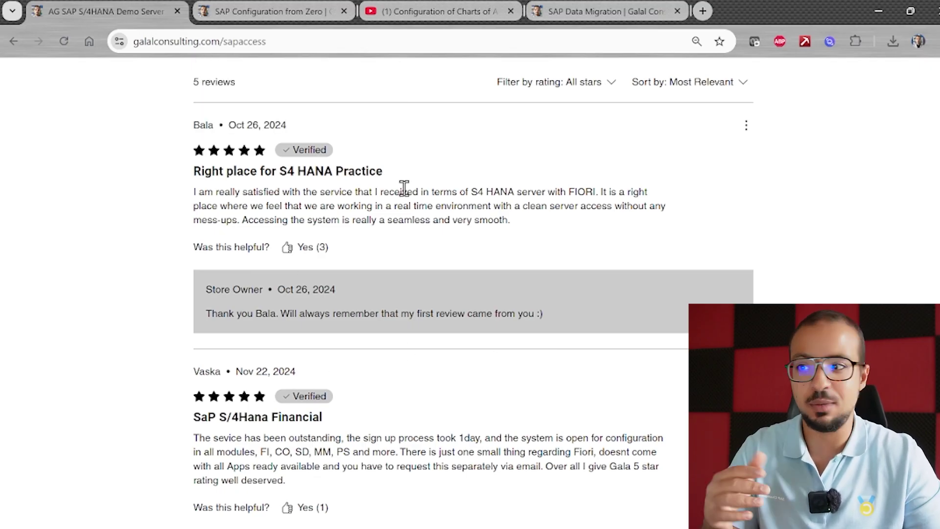
{"action": "scroll", "coordinate": [465, 256], "scroll_direction": "down", "scroll_amount": 8}
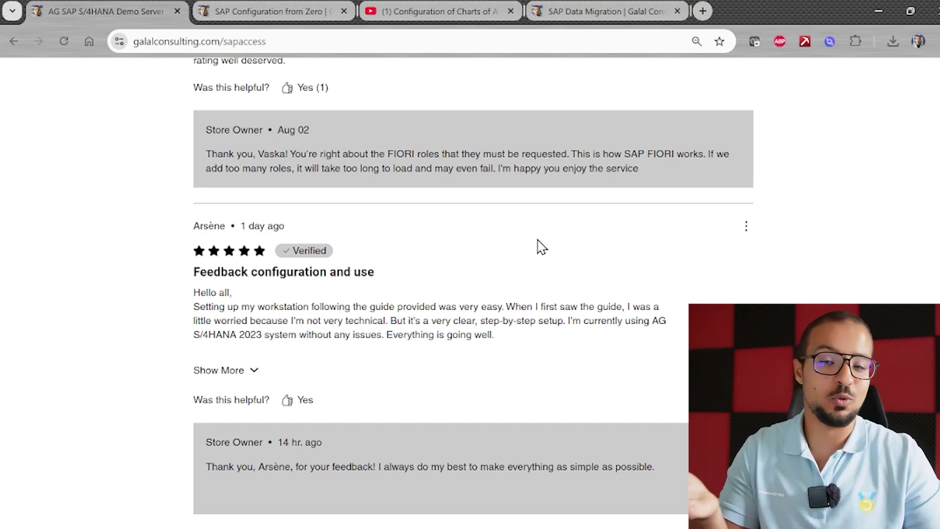
{"action": "scroll", "coordinate": [574, 255], "scroll_direction": "up", "scroll_amount": 15}
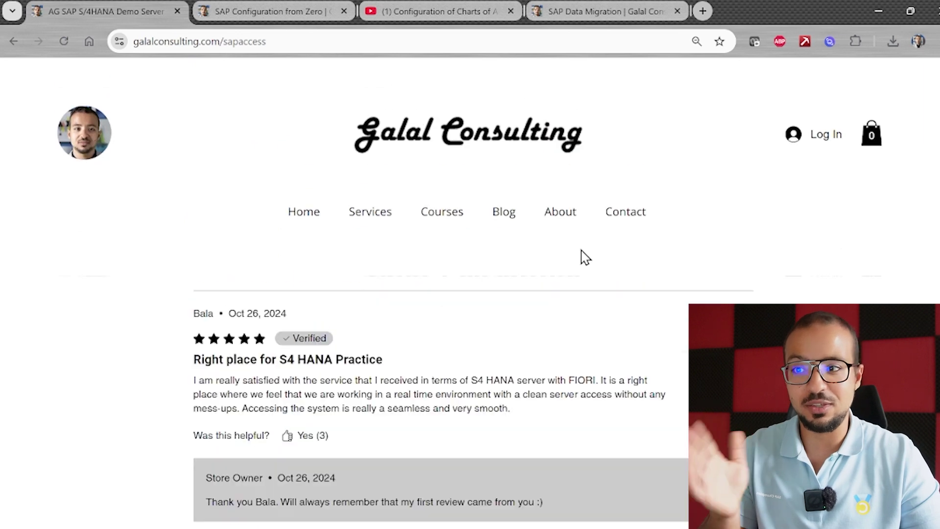
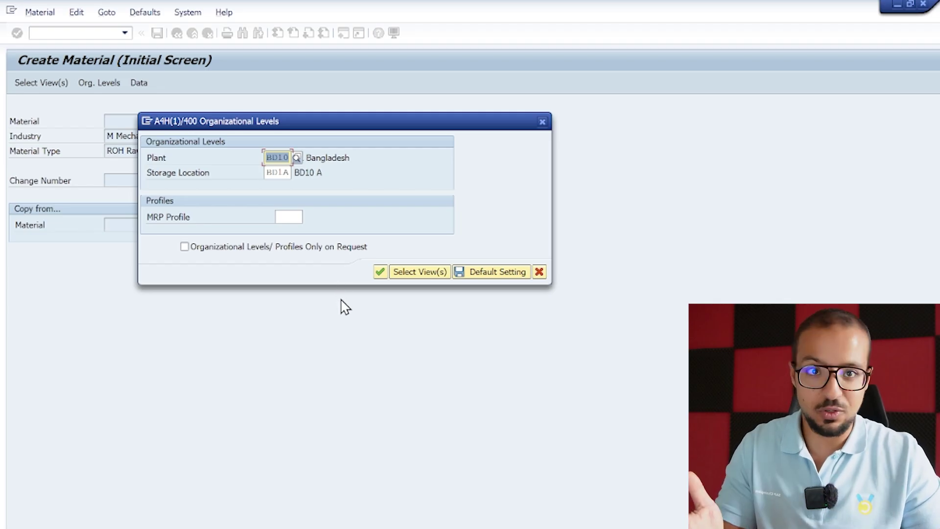
- From the Plant field's technical help in Create Material, list the related customizing activities without specifying a project
{"action": "right_click", "coordinate": [277, 158]}
{"action": "left_click", "coordinate": [311, 182]}
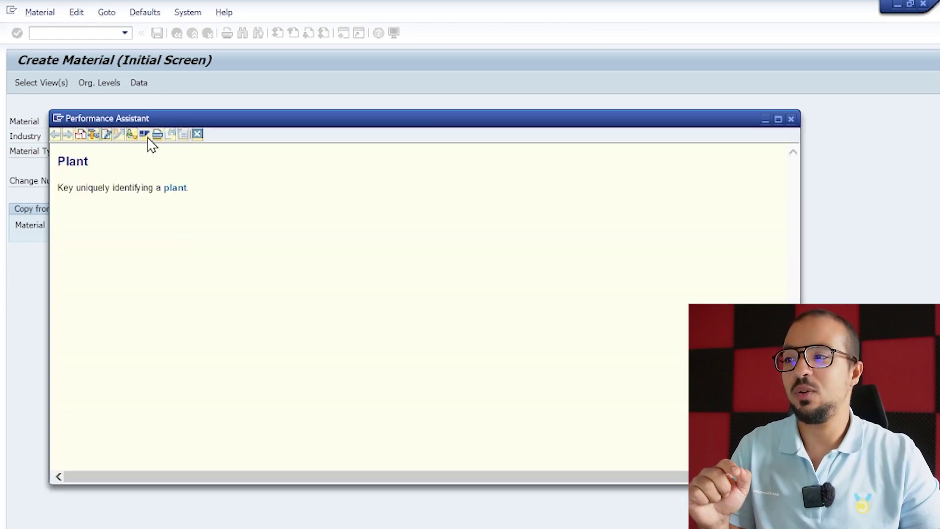
{"action": "left_click", "coordinate": [132, 135]}
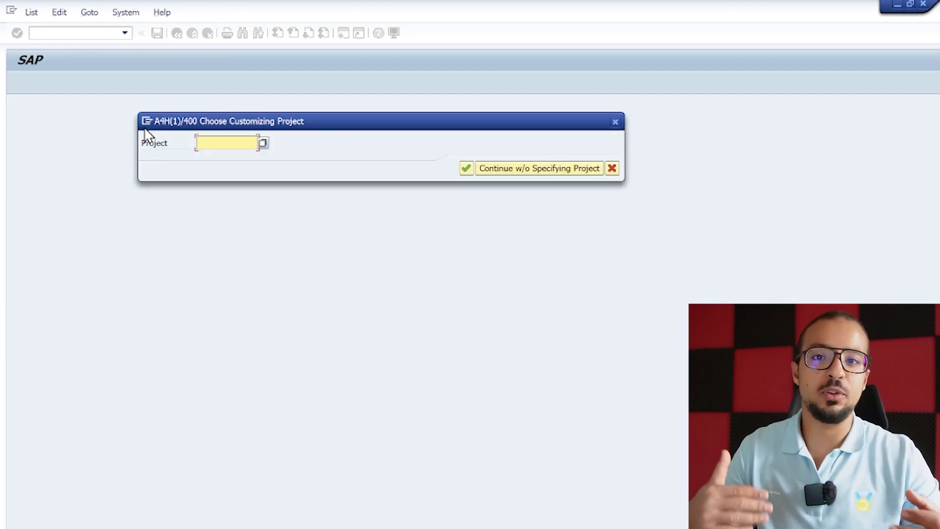
{"action": "left_click", "coordinate": [534, 170]}
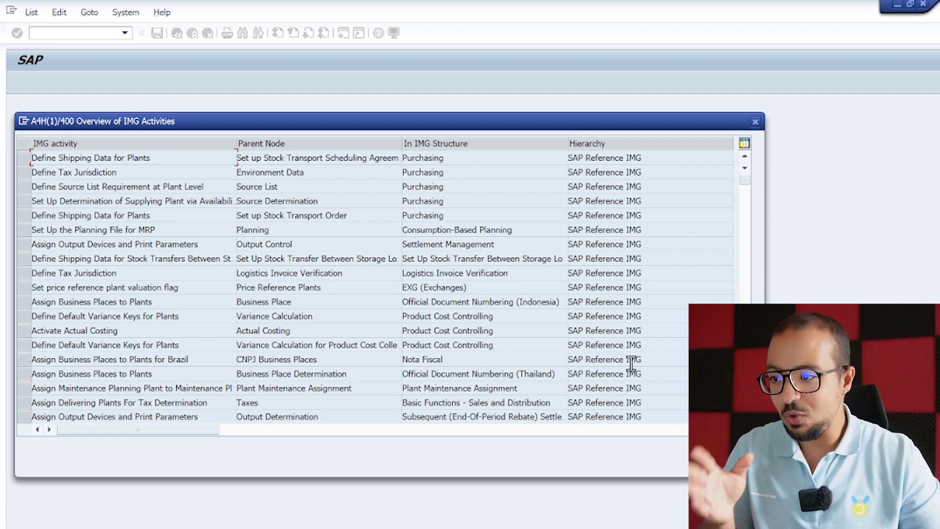
- Locate the Define Plant and Assign plant to company code activities in the overview, and display Define Plant in the IMG
{"action": "left_click", "coordinate": [747, 284]}
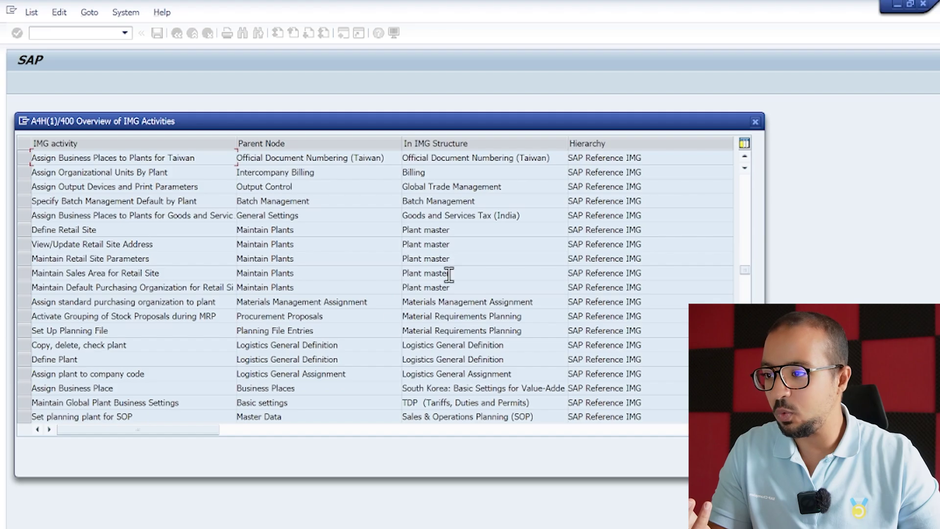
{"action": "left_click_drag", "start_coordinate": [126, 345], "coordinate": [42, 353]}
{"action": "left_click_drag", "start_coordinate": [105, 374], "coordinate": [25, 354]}
{"action": "left_click", "coordinate": [122, 356]}
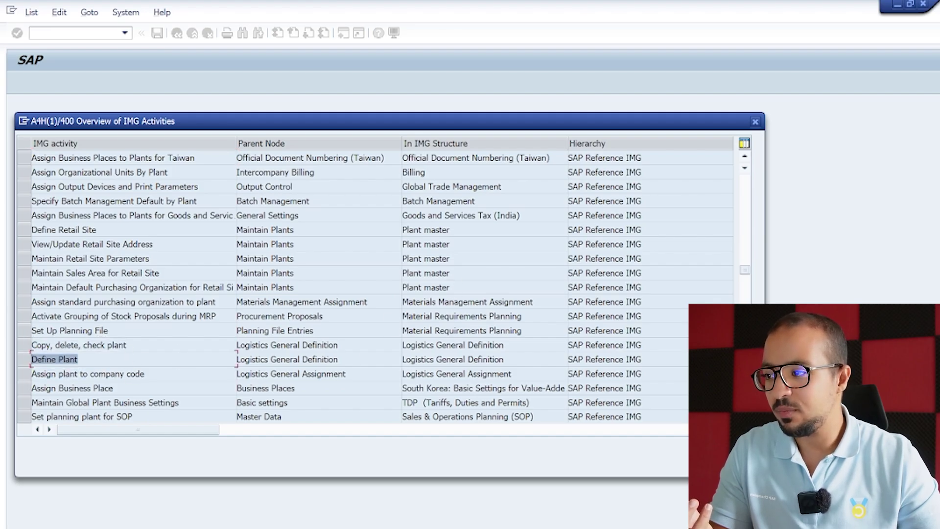
{"action": "left_click_drag", "start_coordinate": [357, 358], "coordinate": [32, 373]}
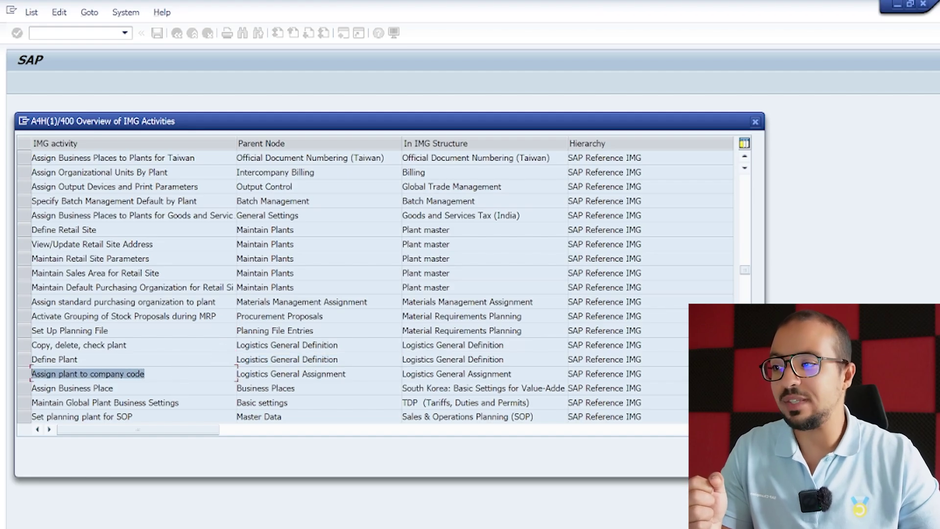
{"action": "double_click", "coordinate": [87, 359]}
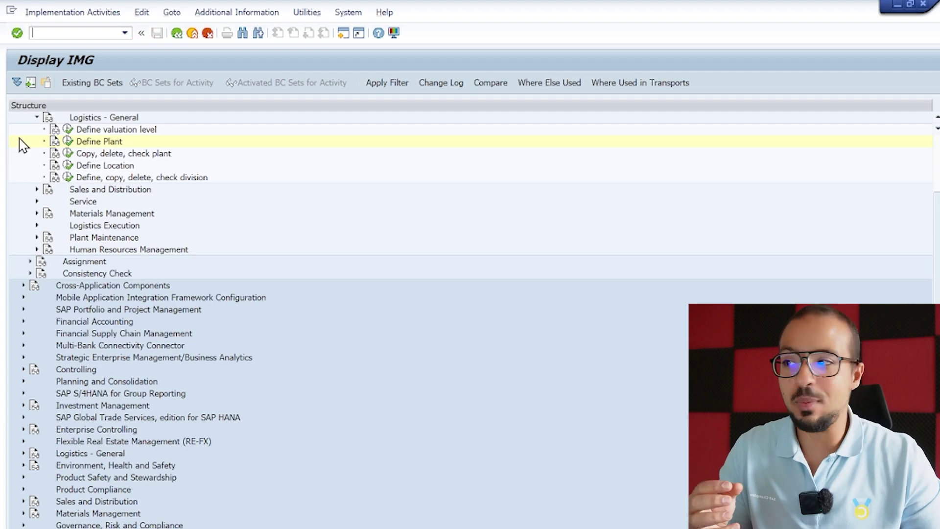
- Trace Define Plant under Enterprise Structure, Definition, Logistics - General, open its plant list and view the details of plant 1000
{"action": "left_click", "coordinate": [71, 145]}
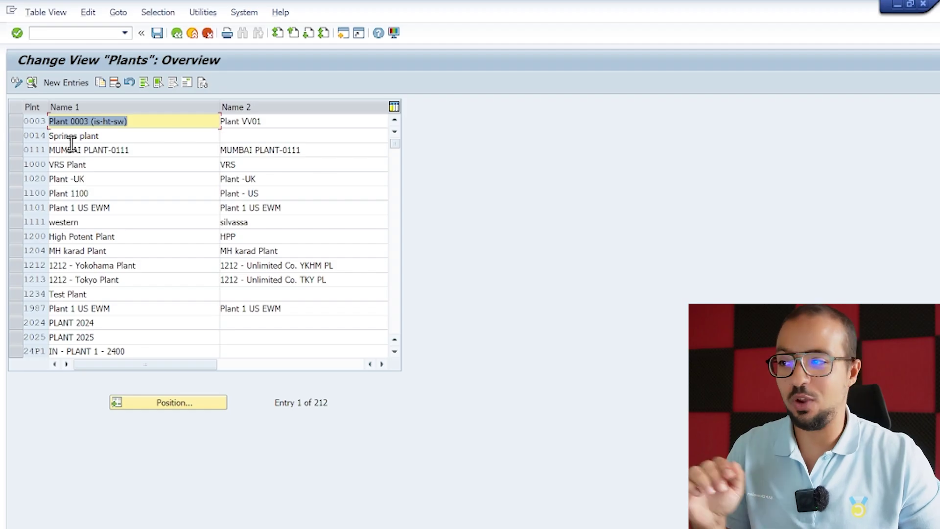
{"action": "left_click", "coordinate": [178, 34]}
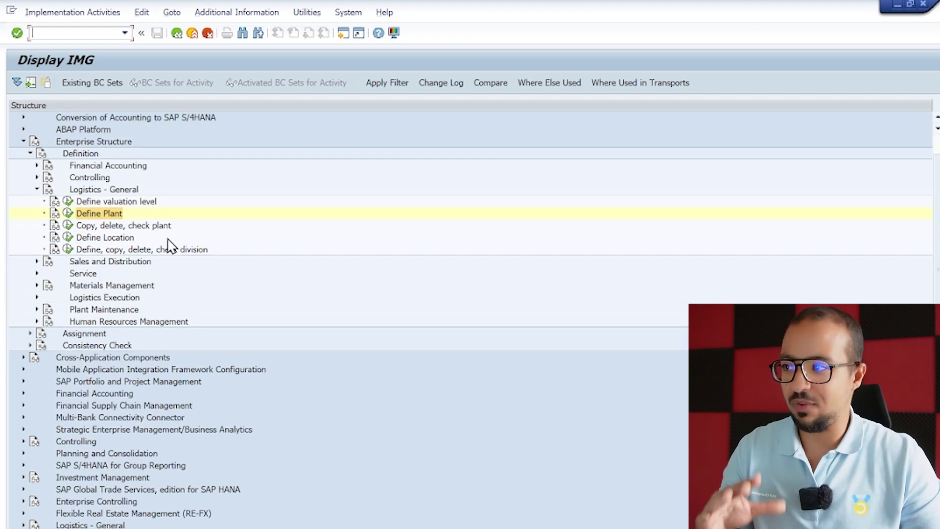
{"action": "scroll", "coordinate": [162, 248], "scroll_direction": "up", "scroll_amount": 1}
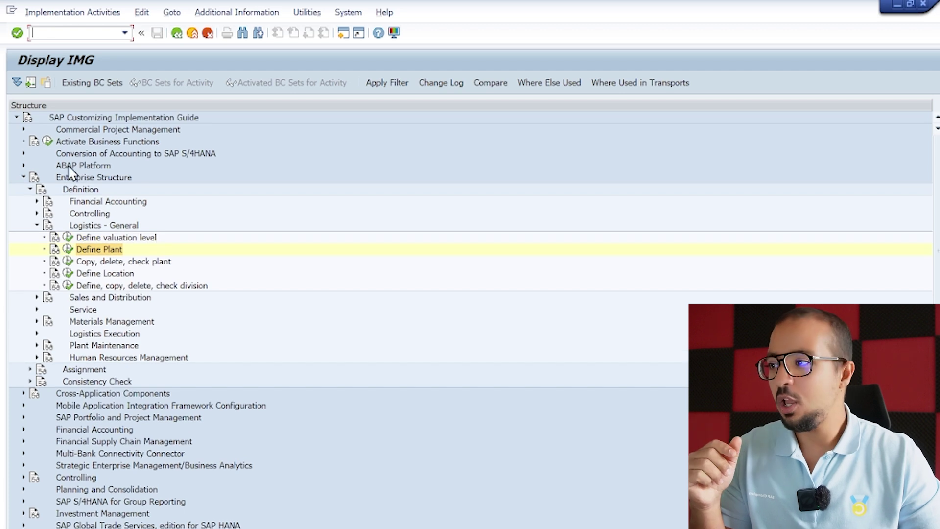
{"action": "left_click", "coordinate": [86, 194]}
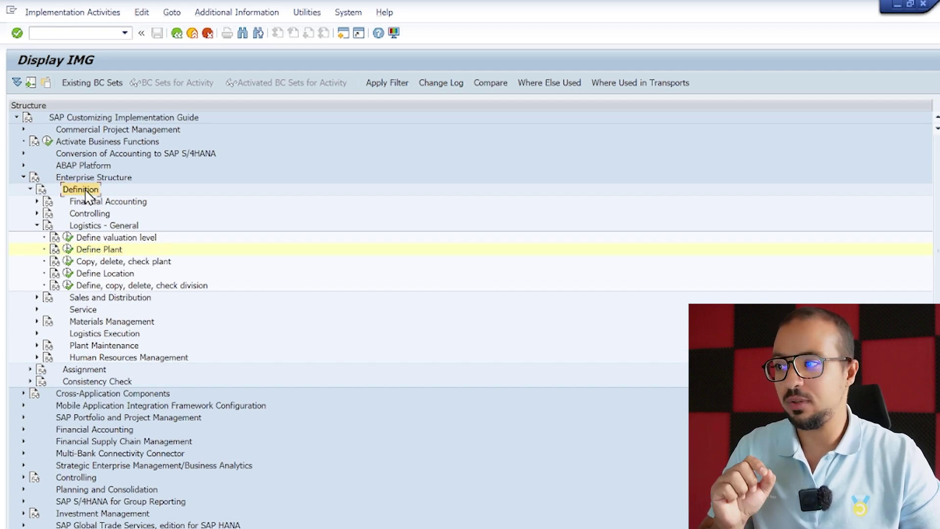
{"action": "left_click", "coordinate": [89, 229]}
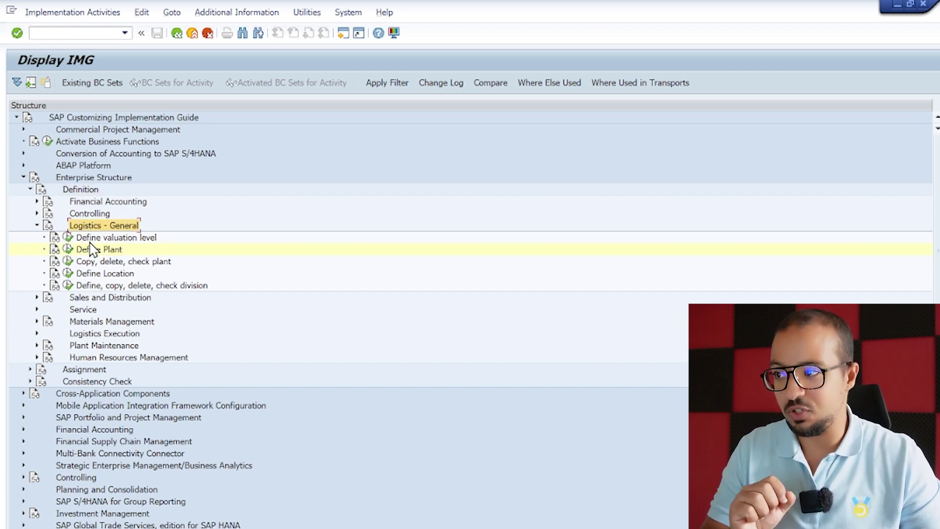
{"action": "left_click", "coordinate": [90, 252]}
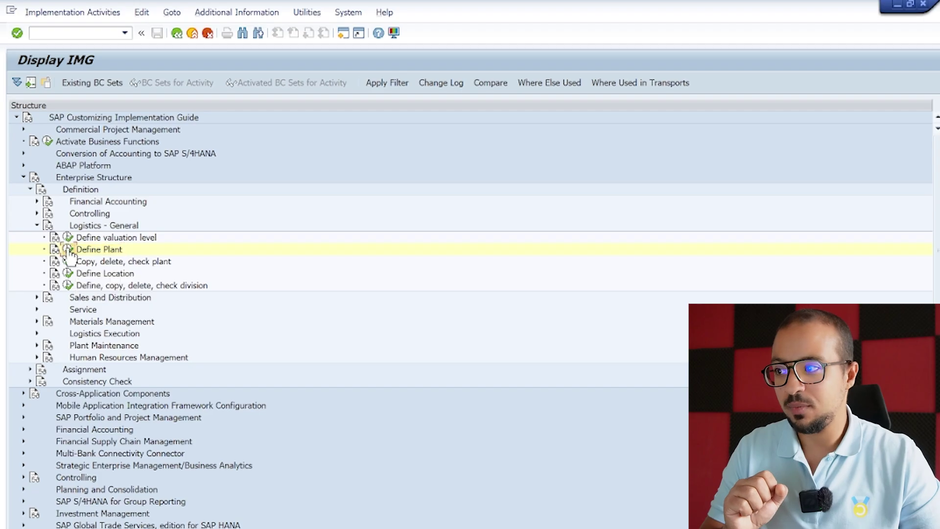
{"action": "left_click", "coordinate": [69, 251]}
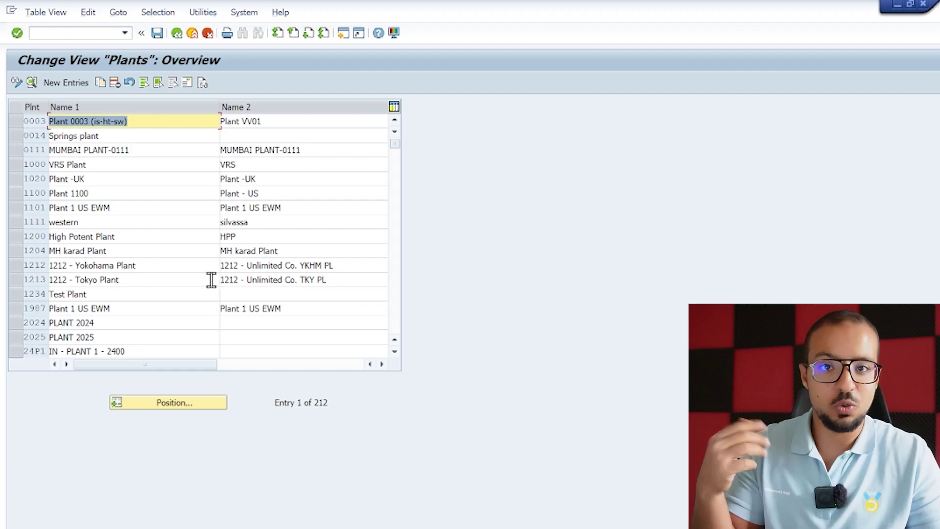
{"action": "double_click", "coordinate": [129, 163]}
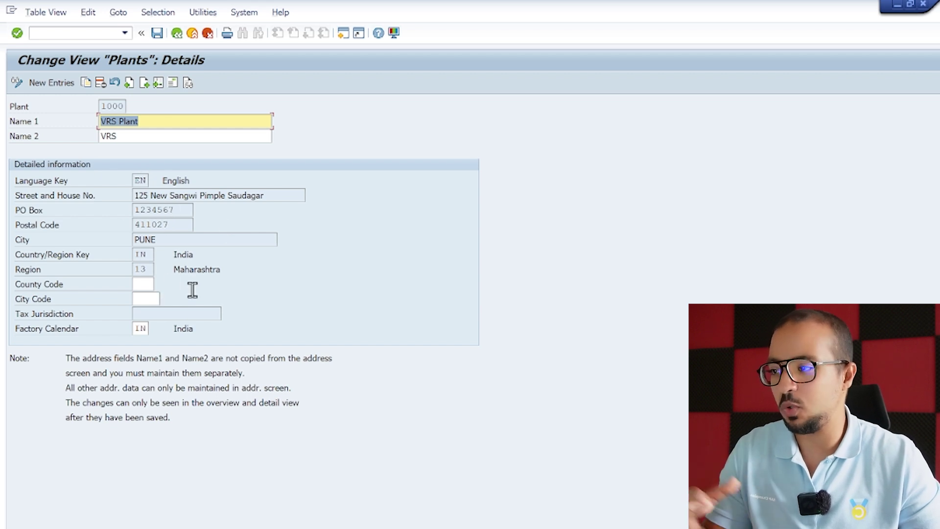
{"action": "left_click", "coordinate": [177, 34]}
- Create a new plant entry with code AG60 and the name "AG from zero plant 1"
{"action": "left_click", "coordinate": [71, 84]}
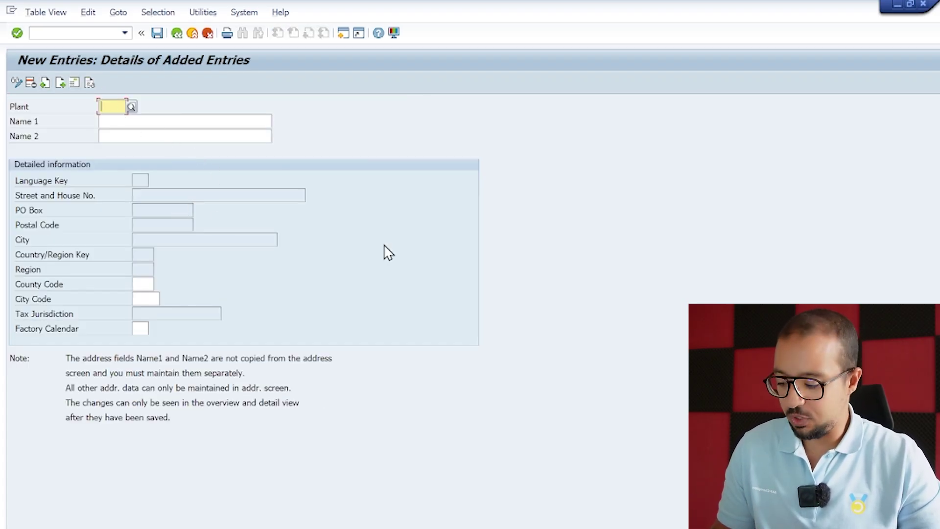
{"action": "type", "text": "AG60"}
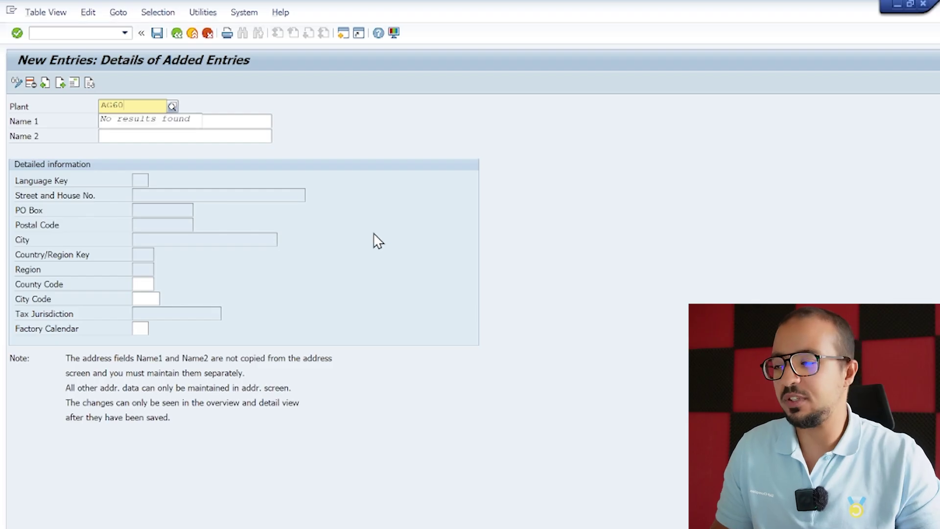
{"action": "left_click", "coordinate": [242, 123]}
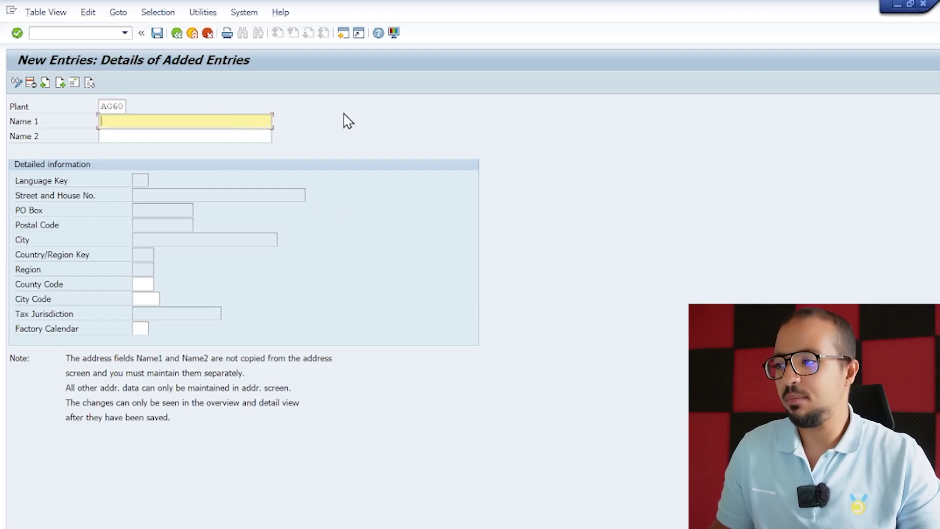
{"action": "type", "text": "AG f"}
{"action": "key", "text": "Down"}
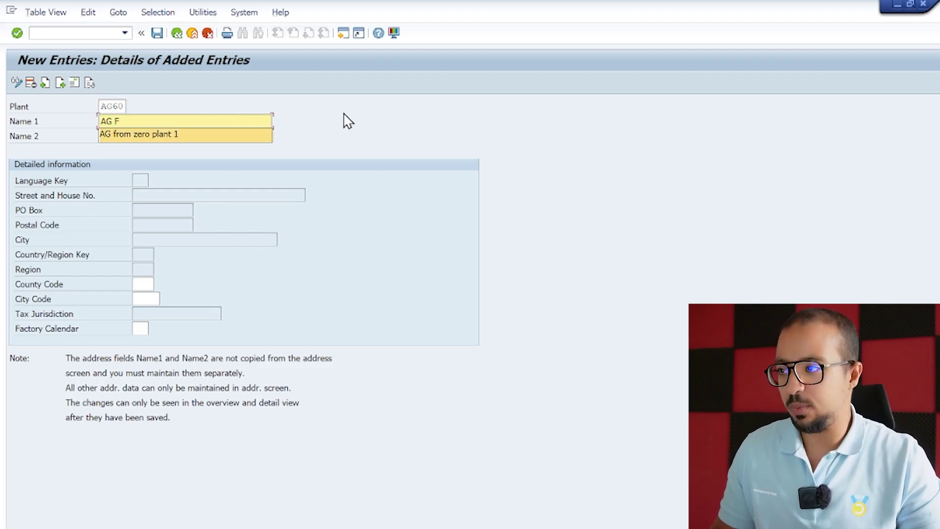
{"action": "key", "text": "Return"}
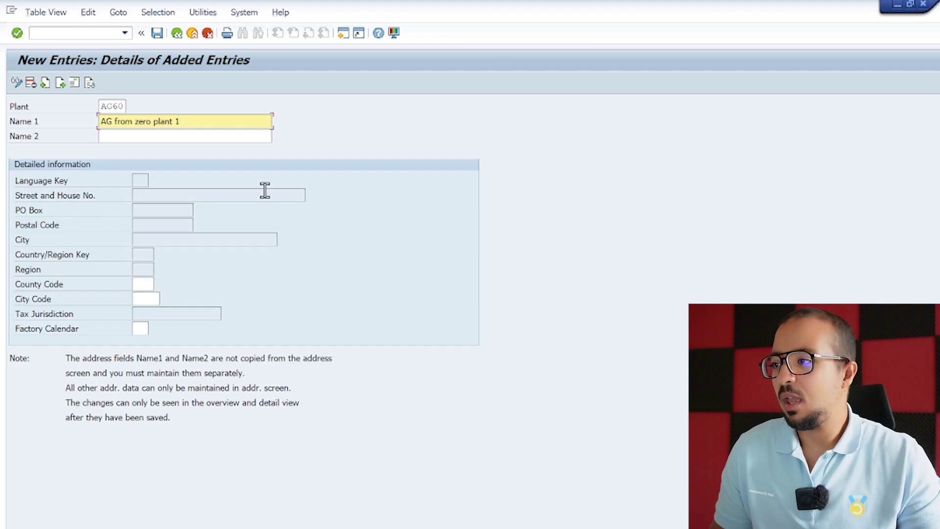
{"action": "key", "text": "Return"}
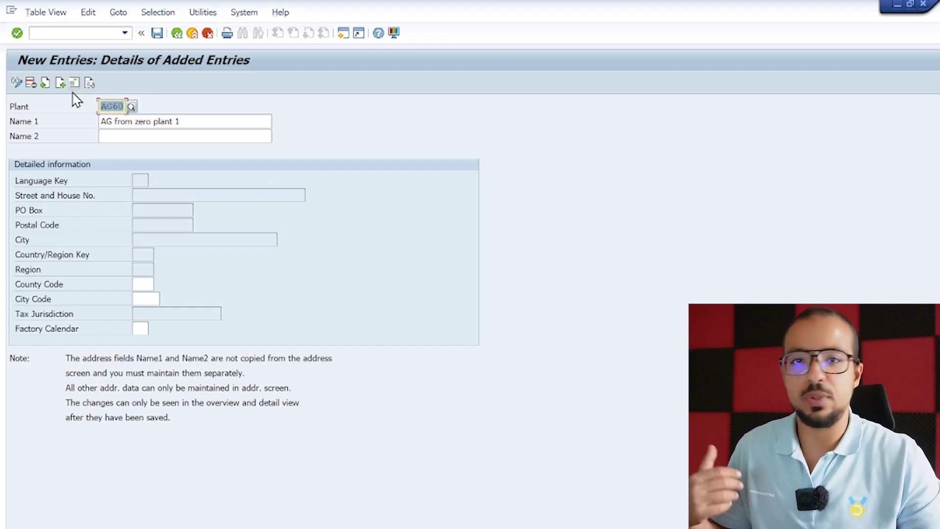
- Maintain the address of plant AG60 with search terms AG and AG and country FR
{"action": "left_click", "coordinate": [74, 83]}
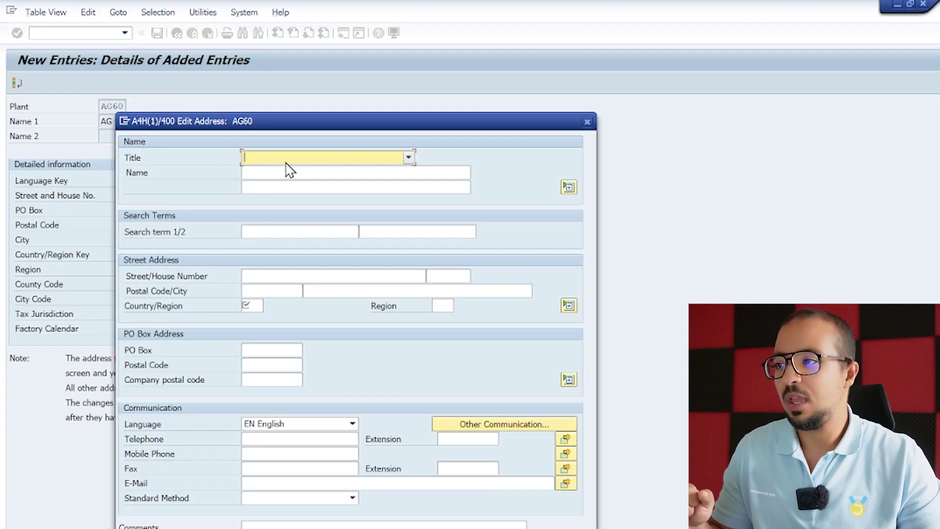
{"action": "left_click", "coordinate": [303, 232]}
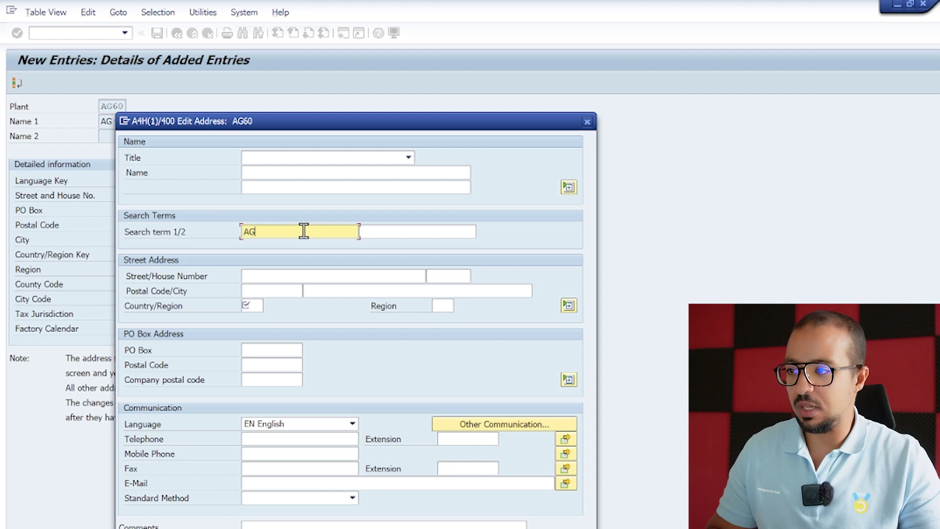
{"action": "left_click", "coordinate": [424, 233]}
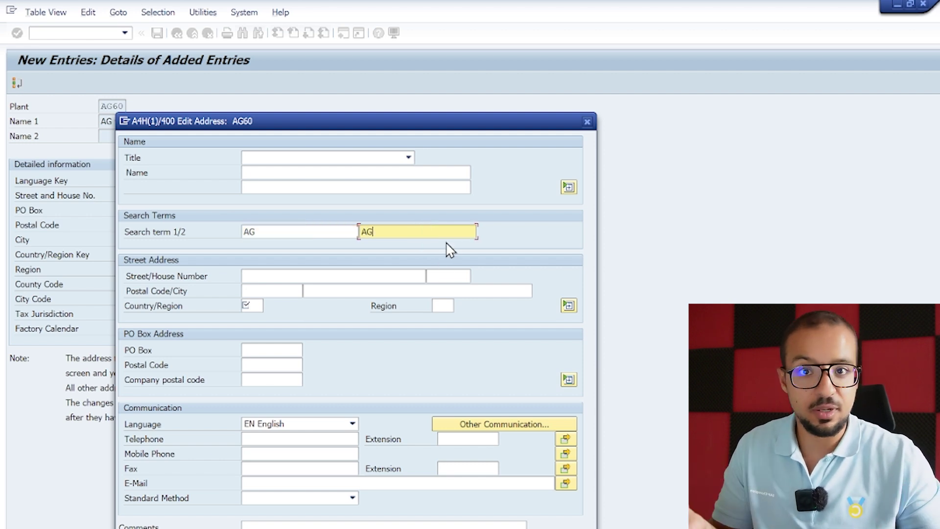
{"action": "left_click", "coordinate": [252, 305]}
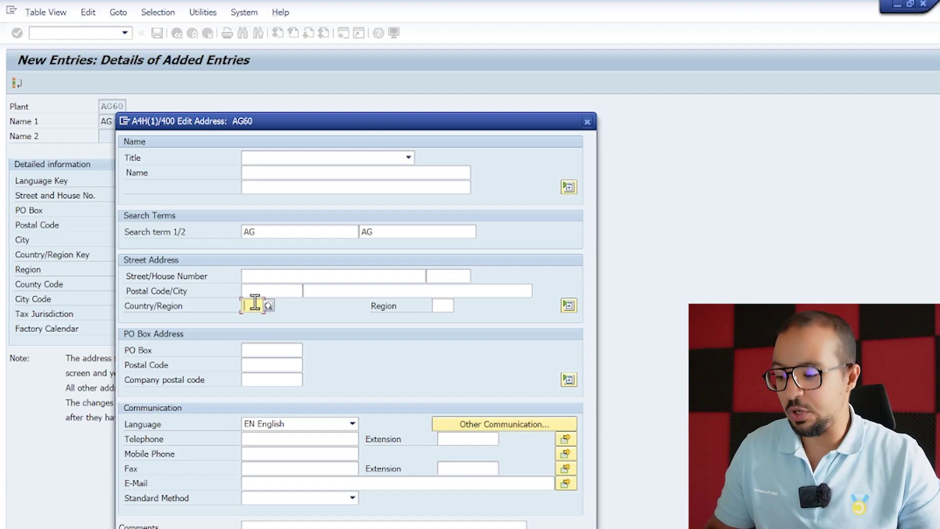
{"action": "type", "text": "FR"}
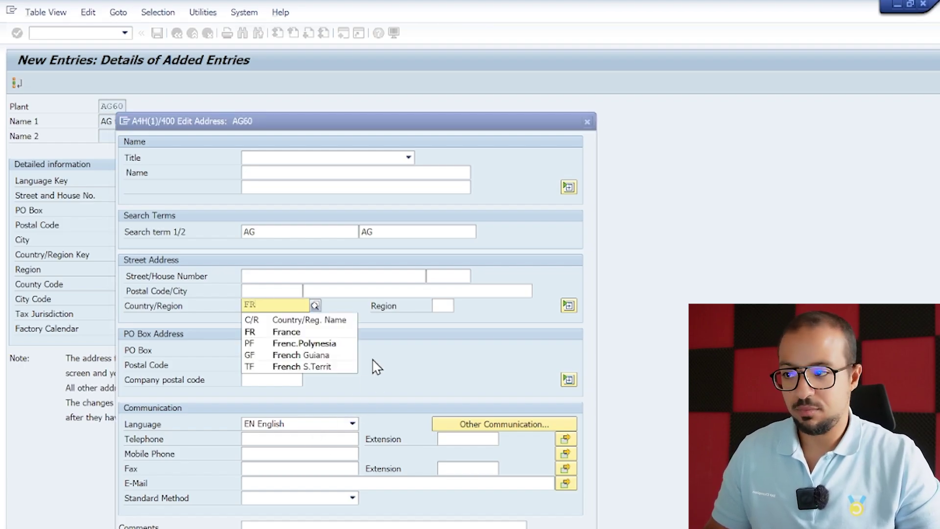
{"action": "key", "text": "Return"}
{"action": "key", "text": "Return"}
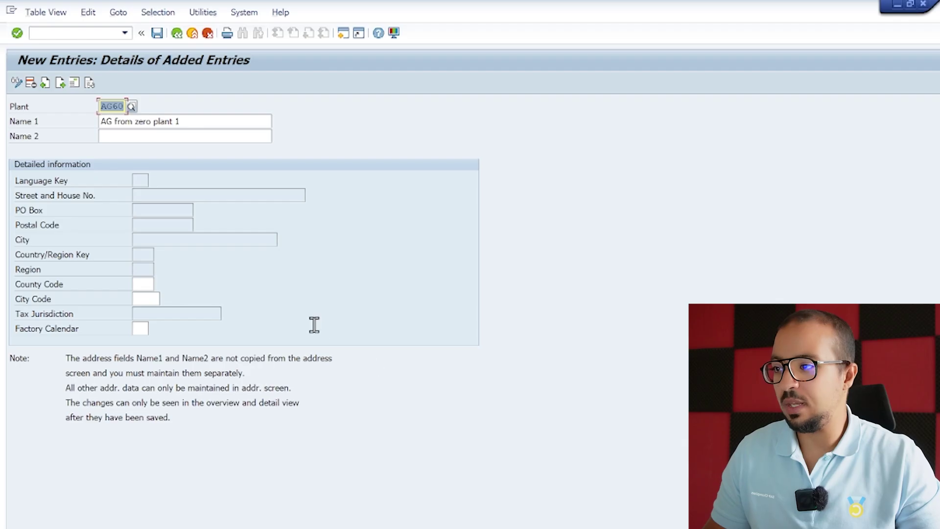
- Save plant AG60, accepting its address data, and record it in the customizing request "AG From Zero Config"
{"action": "left_click", "coordinate": [157, 32]}
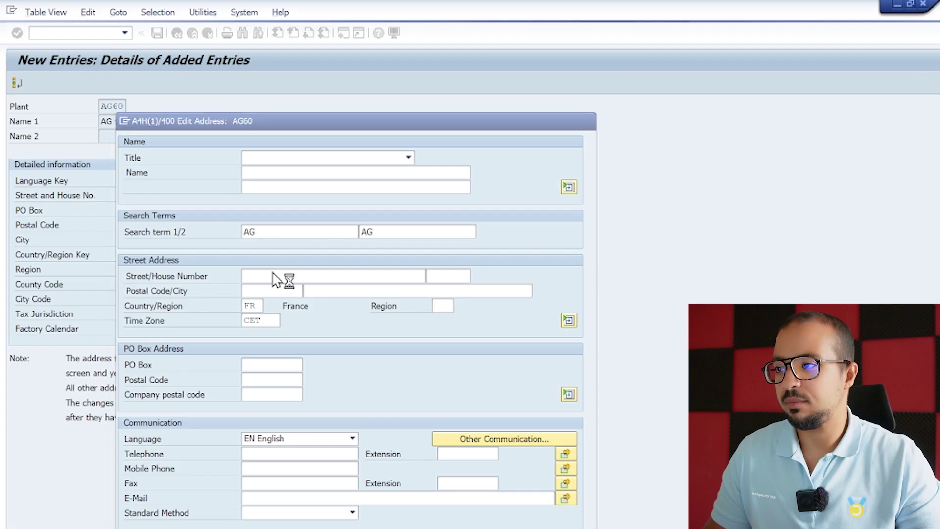
{"action": "key", "text": "Return"}
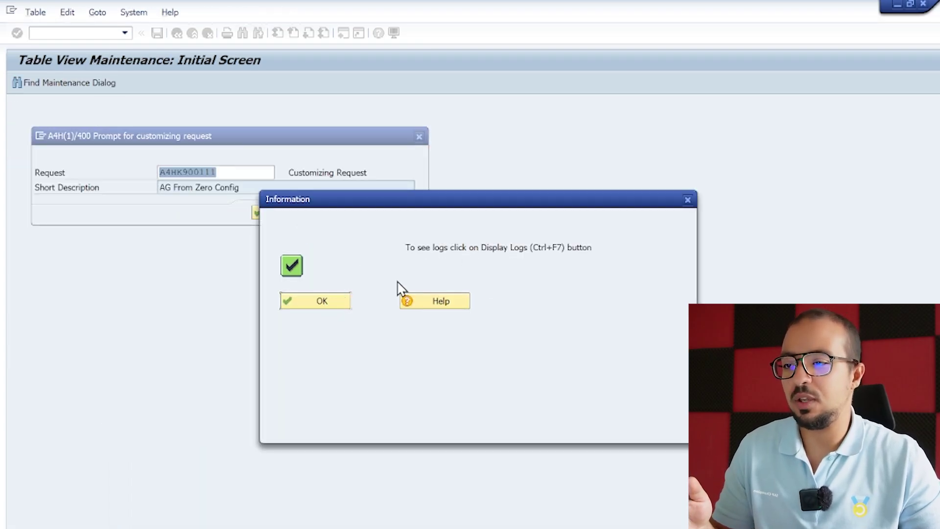
{"action": "left_click", "coordinate": [314, 301]}
{"action": "left_click", "coordinate": [259, 212]}
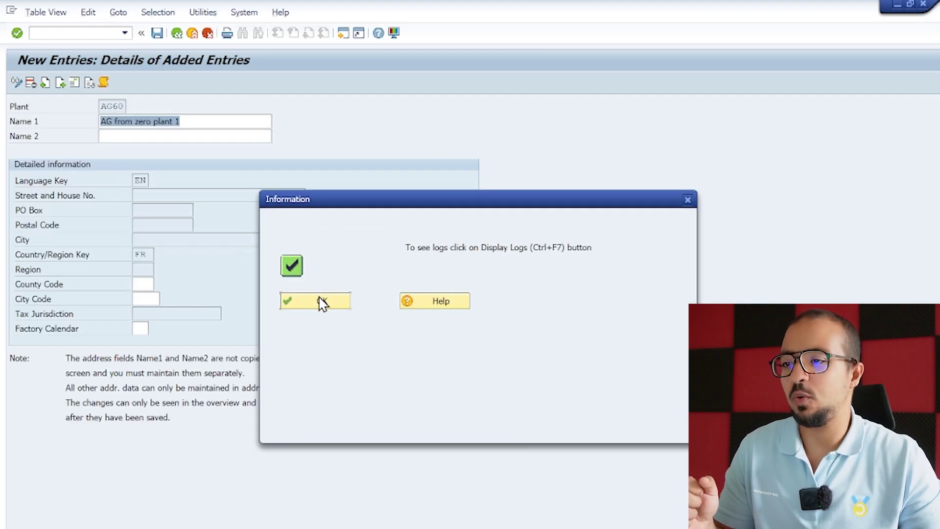
{"action": "left_click", "coordinate": [322, 302]}
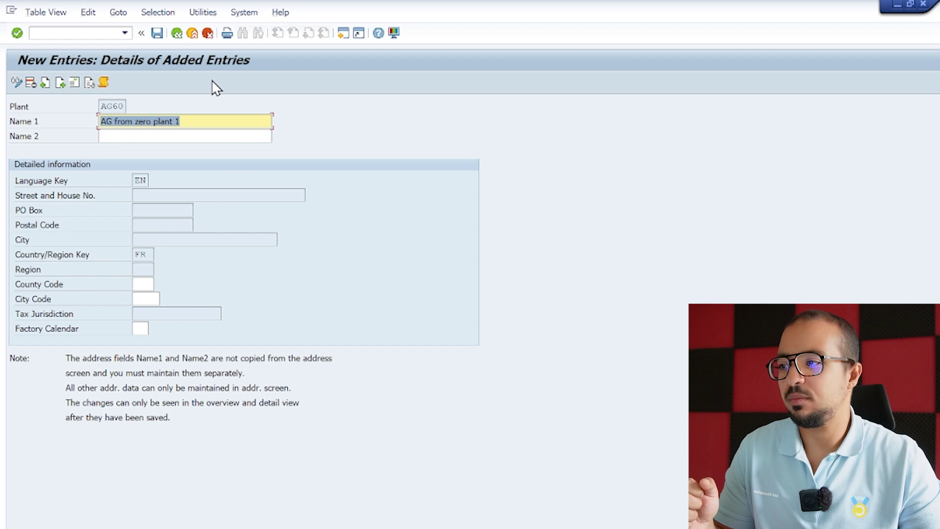
- Return to the IMG and open Assign plant to company code under Enterprise Structure, Assignment, Logistics - General
{"action": "left_click", "coordinate": [177, 33]}
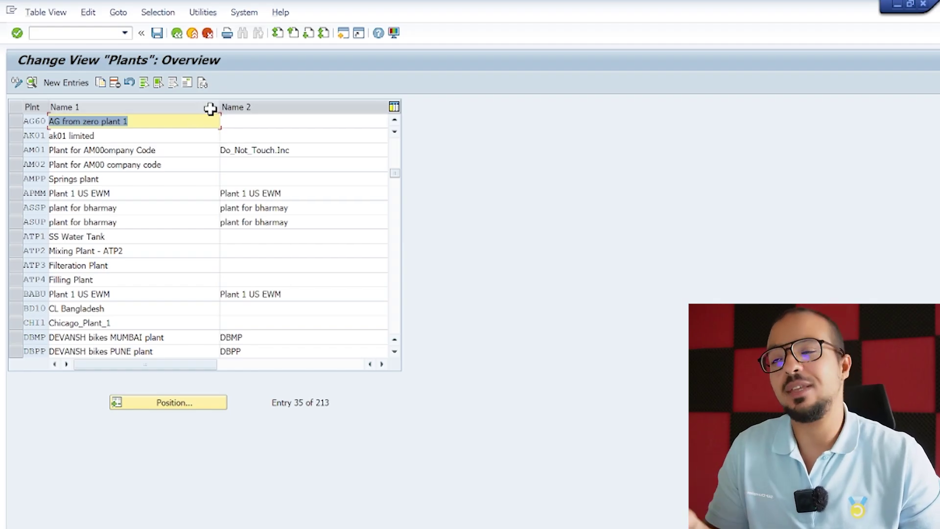
{"action": "left_click", "coordinate": [177, 34]}
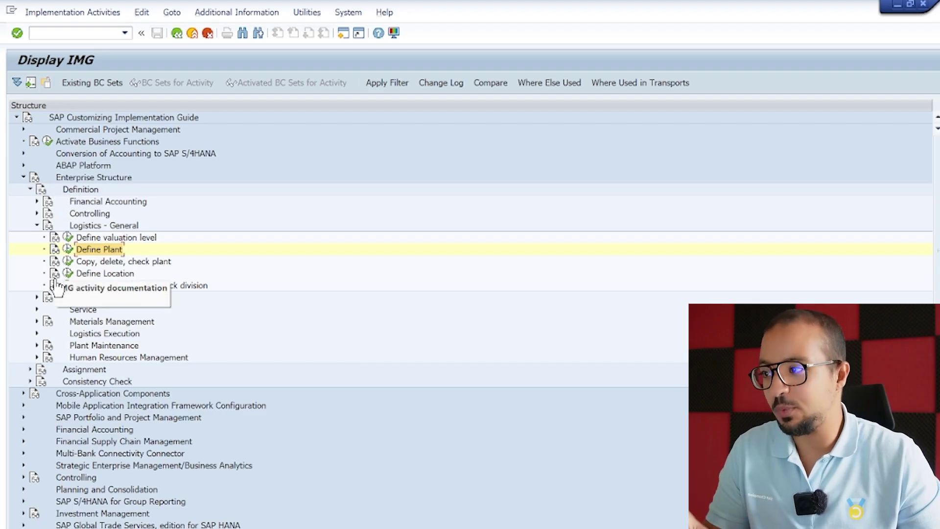
{"action": "left_click", "coordinate": [79, 191]}
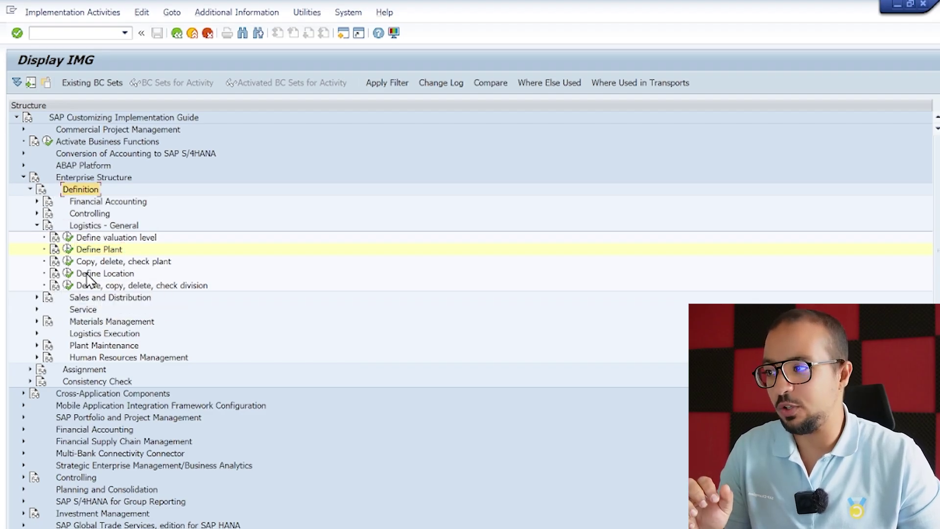
{"action": "left_click", "coordinate": [56, 372]}
{"action": "left_click", "coordinate": [30, 369]}
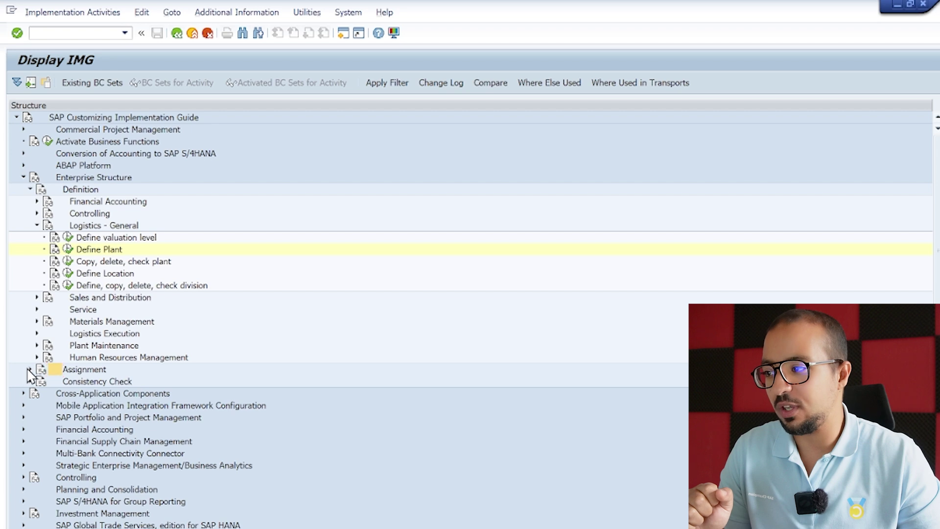
{"action": "left_click", "coordinate": [36, 406]}
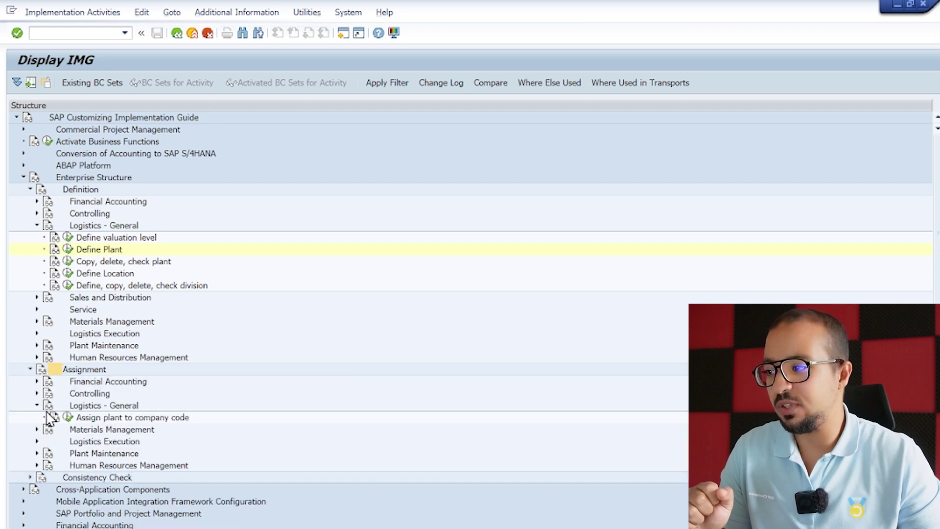
{"action": "left_click", "coordinate": [109, 408]}
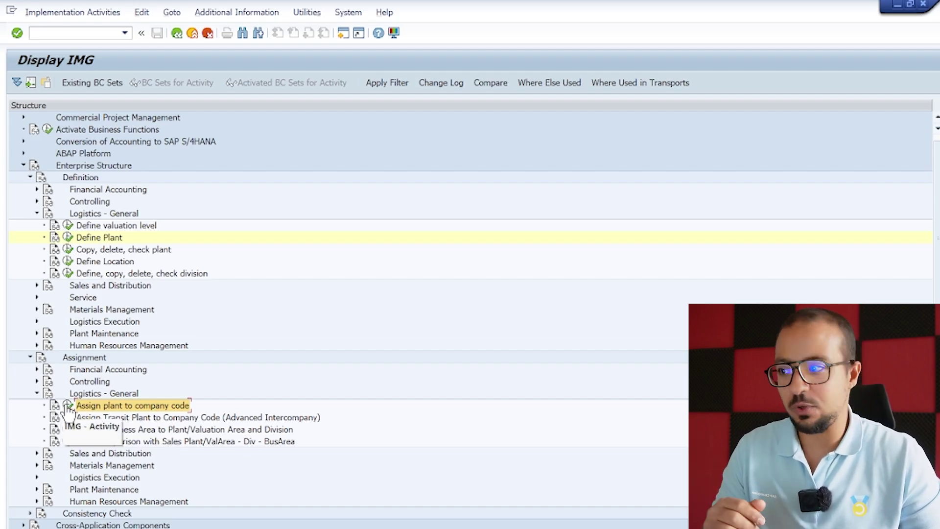
{"action": "left_click", "coordinate": [55, 416]}
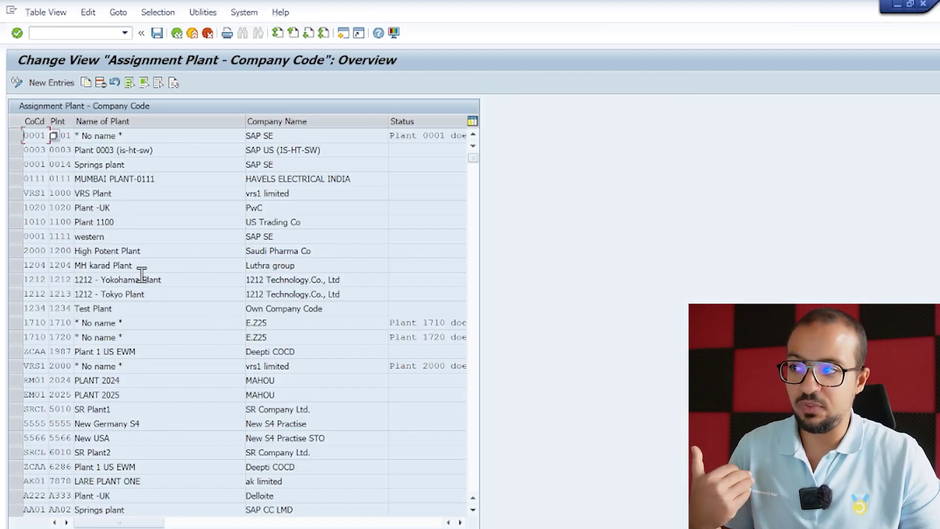
- Add a new assignment entry linking company code AG60 to plant AG60
{"action": "left_click", "coordinate": [59, 84]}
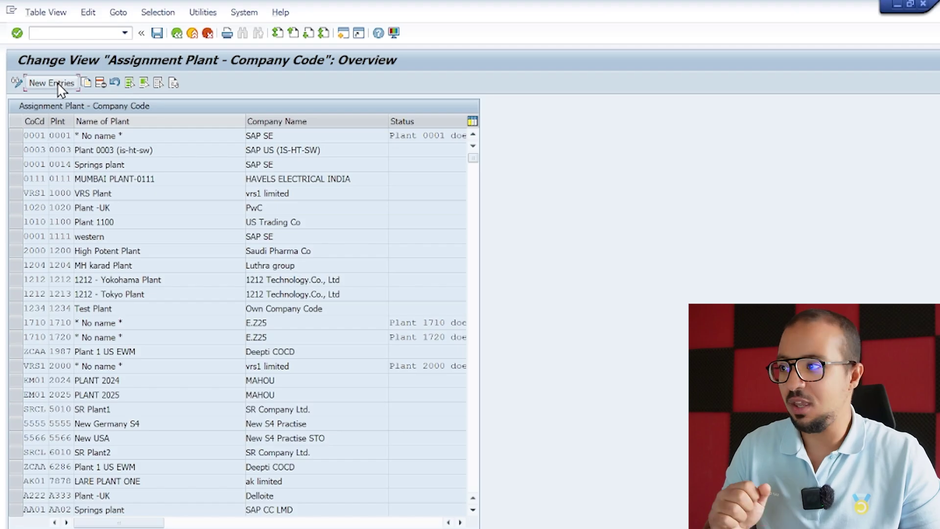
{"action": "type", "text": "AG60"}
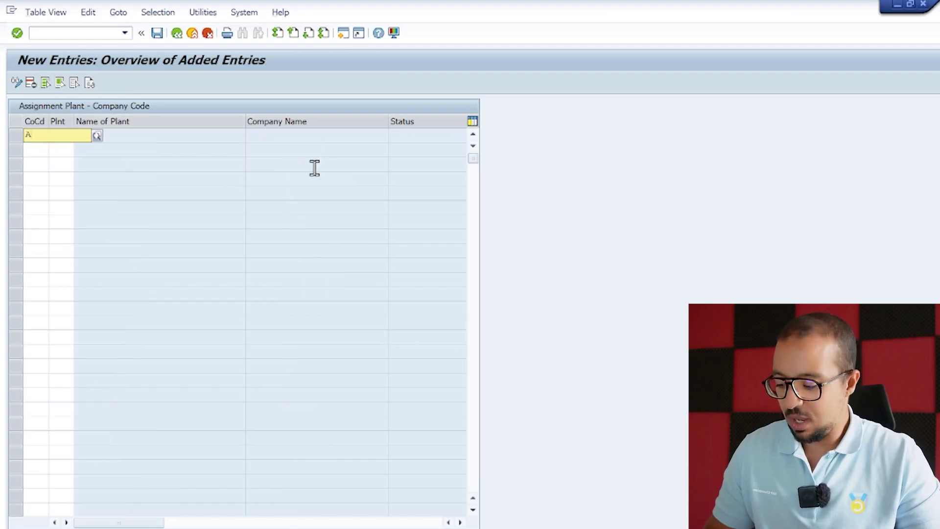
{"action": "key", "text": "Tab"}
{"action": "type", "text": "AG60"}
{"action": "key", "text": "Return"}
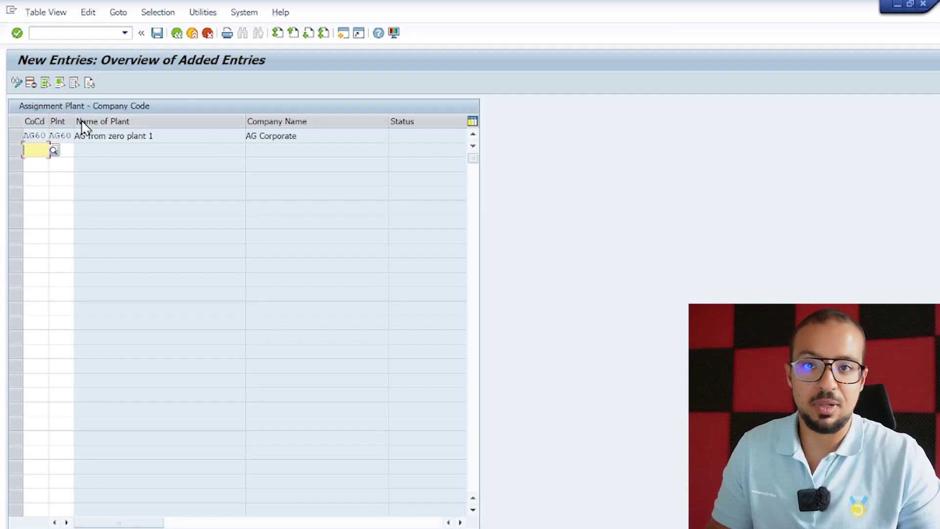
- Save the plant assignment in the customizing request "AG From Zero Config" and leave the new entries screen
{"action": "left_click", "coordinate": [157, 33]}
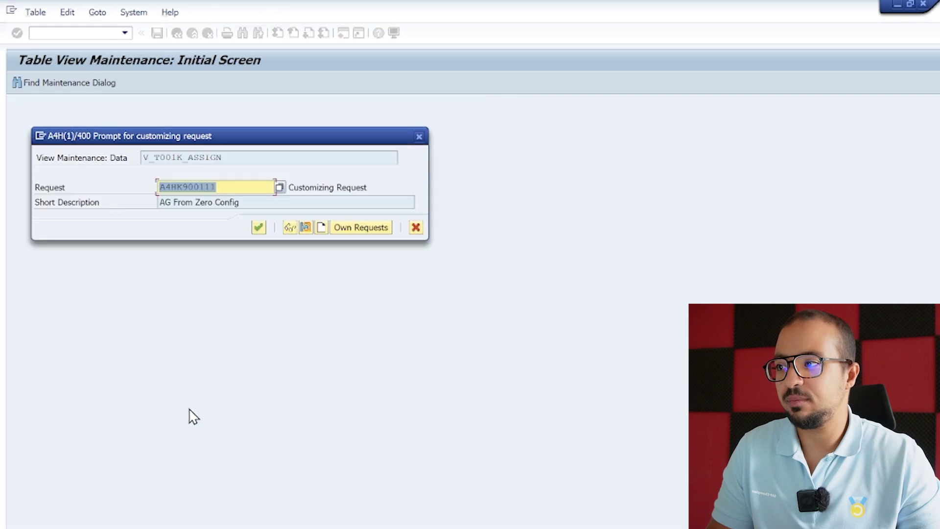
{"action": "left_click", "coordinate": [258, 227]}
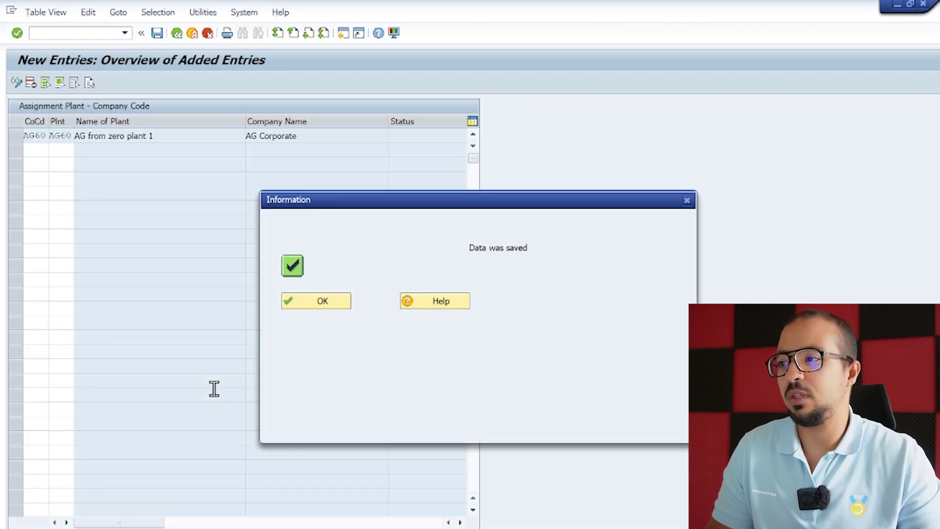
{"action": "left_click", "coordinate": [314, 298]}
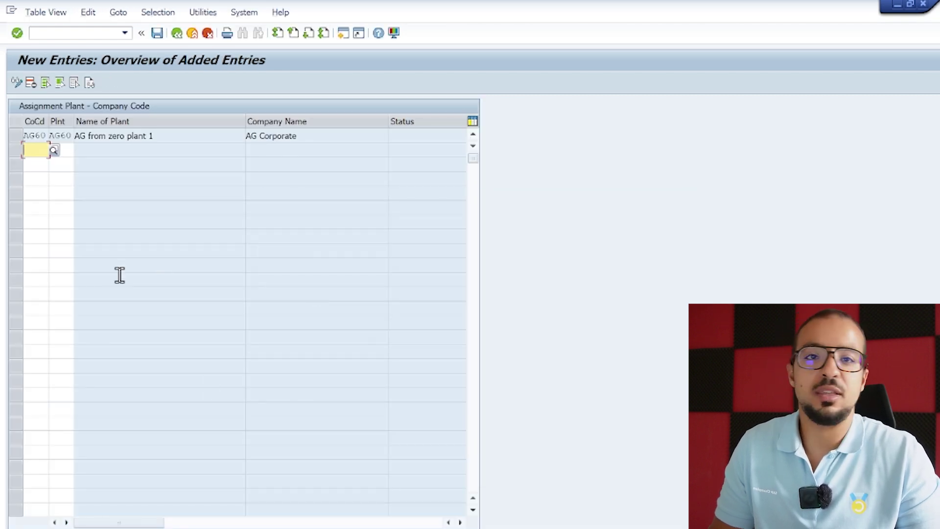
{"action": "left_click", "coordinate": [183, 33]}
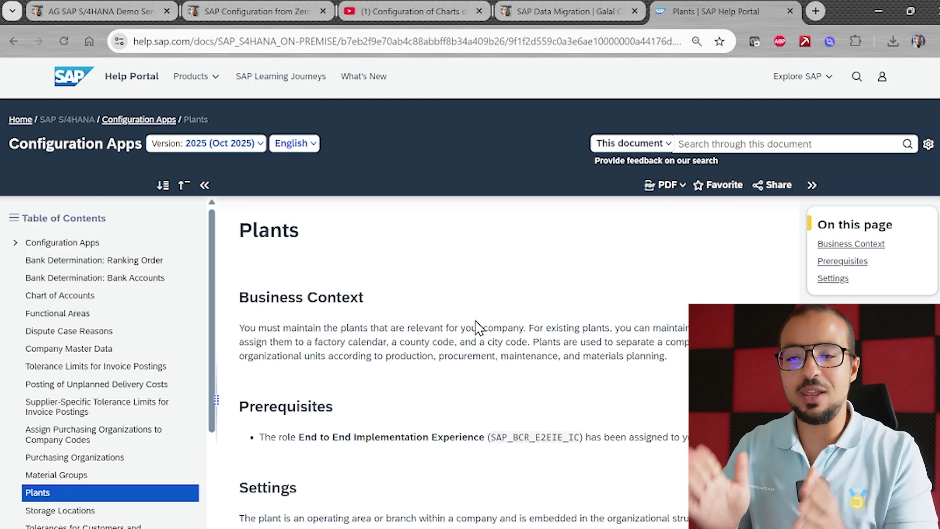
- Read the Settings section on the SAP Help Portal's Plants page about how plants relate to company codes
{"action": "scroll", "coordinate": [398, 374], "scroll_direction": "down", "scroll_amount": 4}
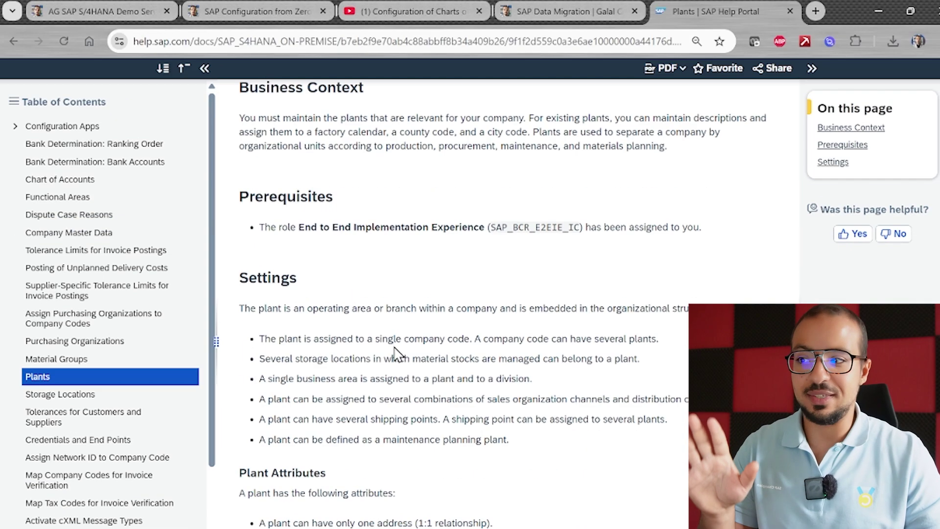